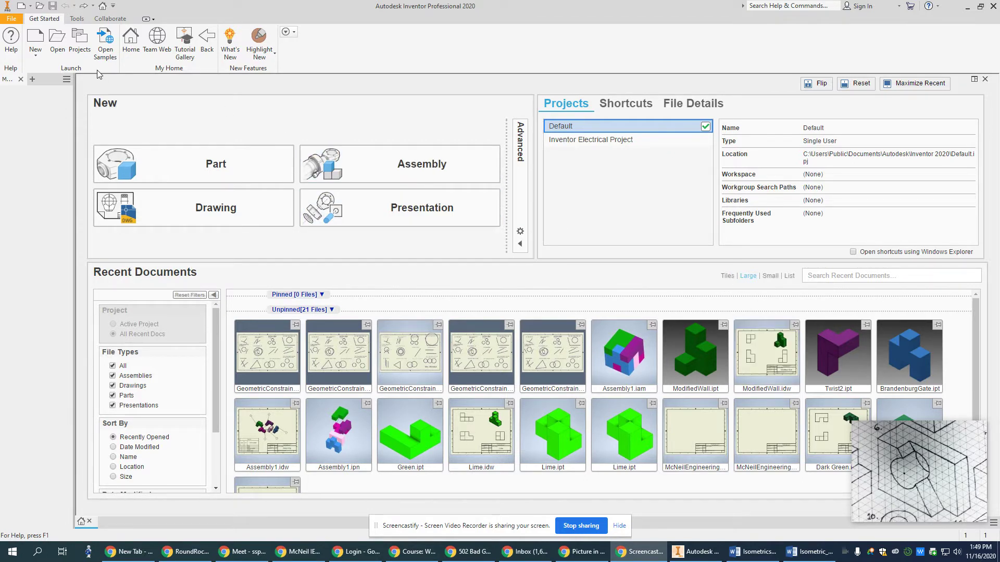
Start a new single-user project and name it Isometrics
left_click(80, 46)
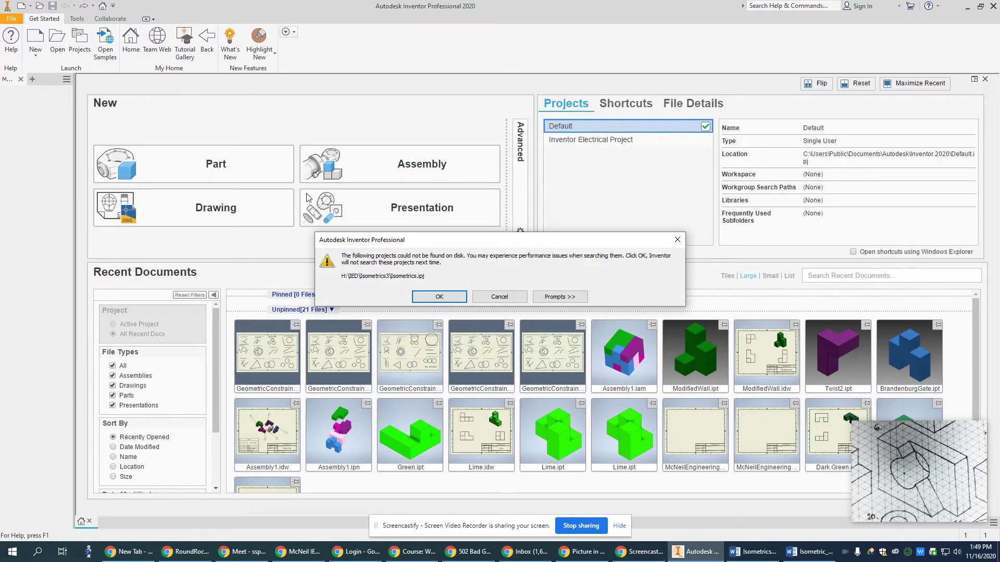
left_click(425, 295)
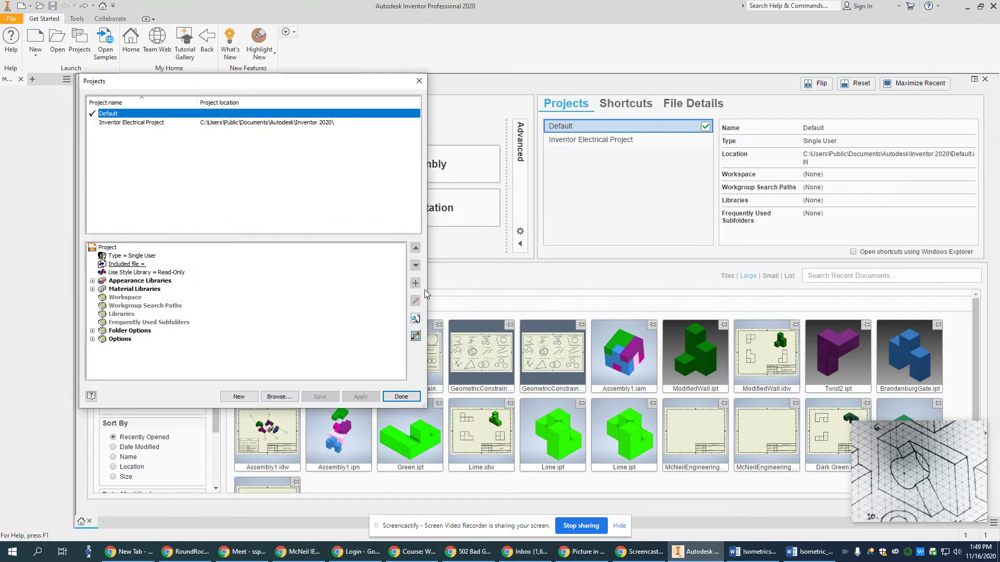
left_click(248, 402)
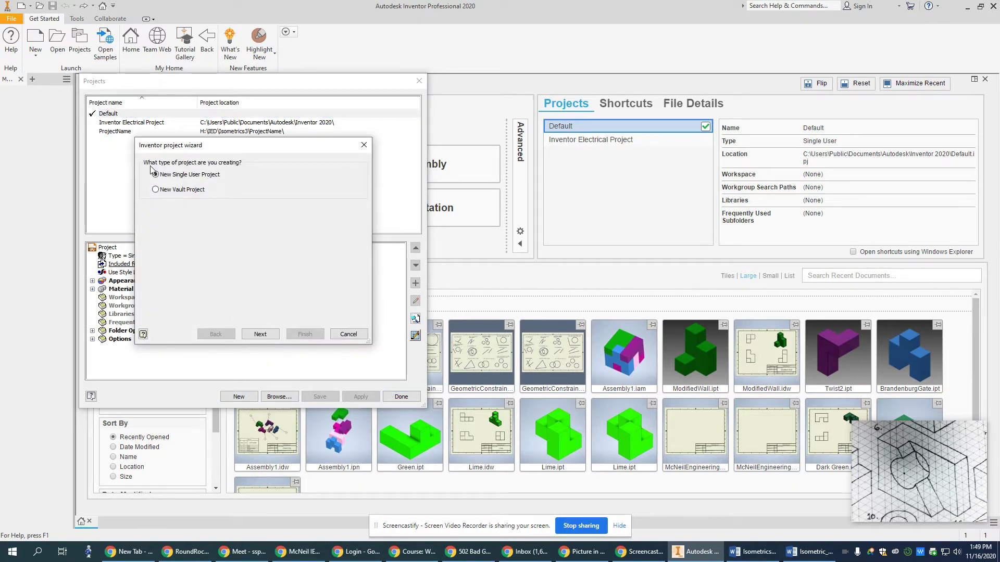
left_click(260, 334)
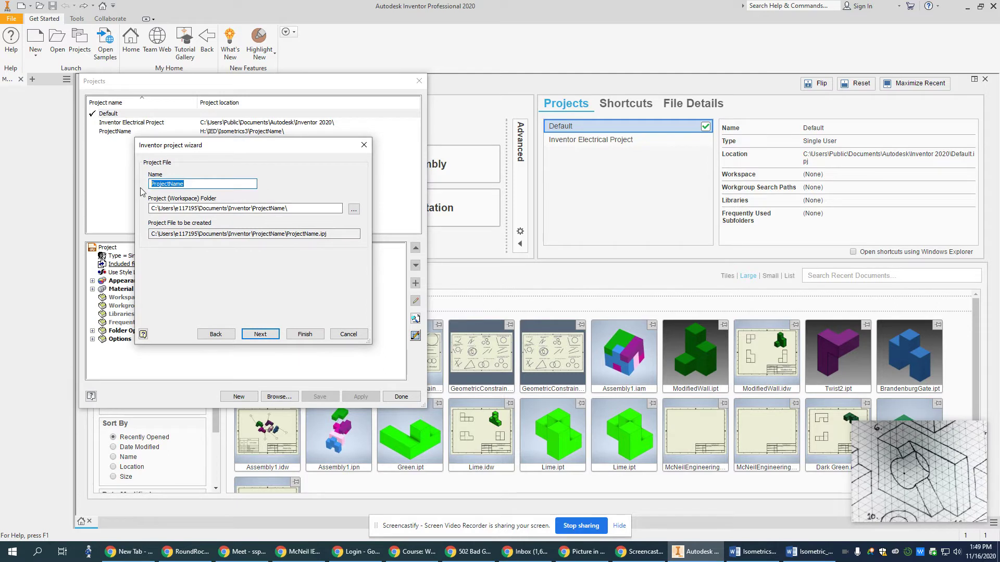
type("Isometr")
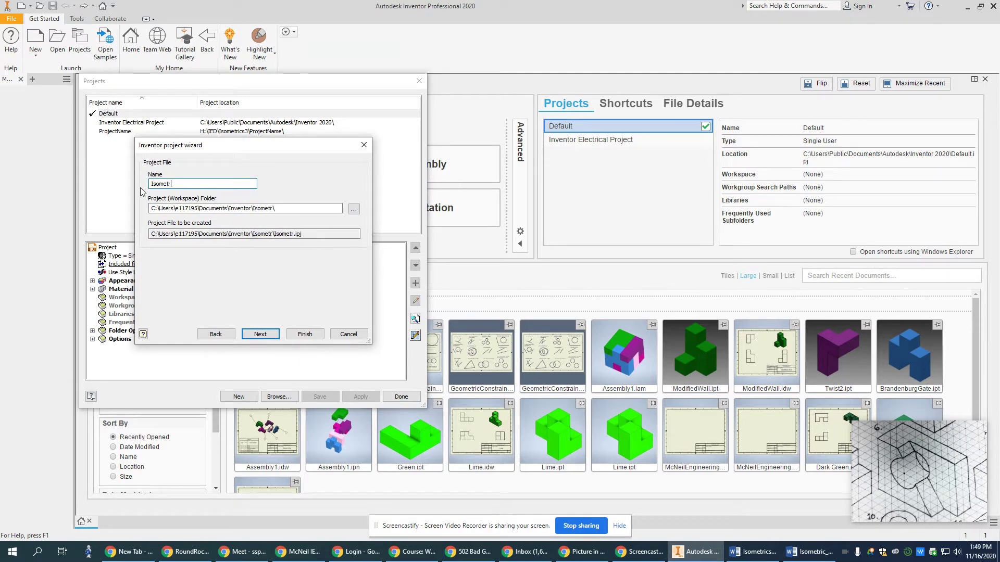
type("ics")
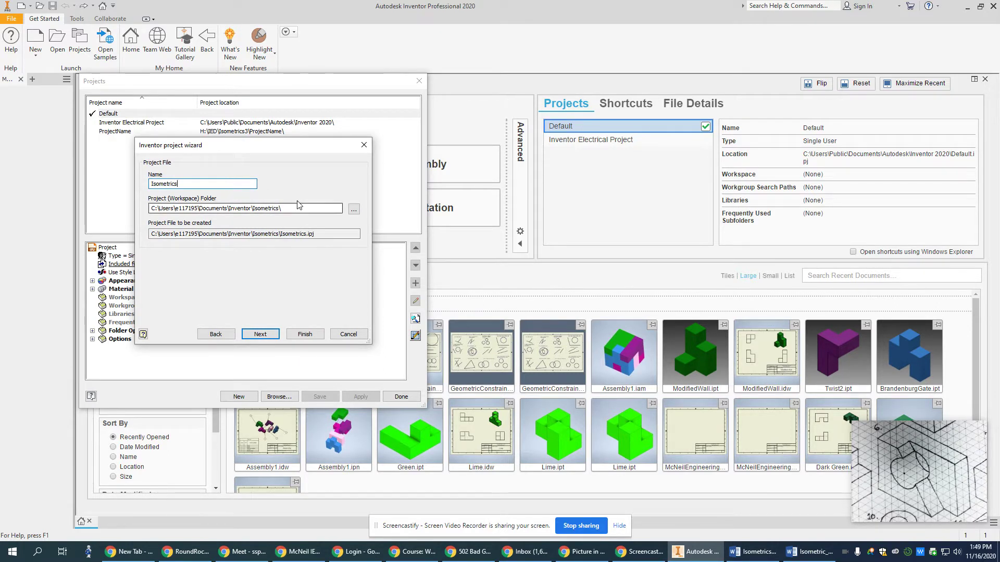
Browse for the project's workspace location and open the IED folder on the H: drive
left_click(354, 209)
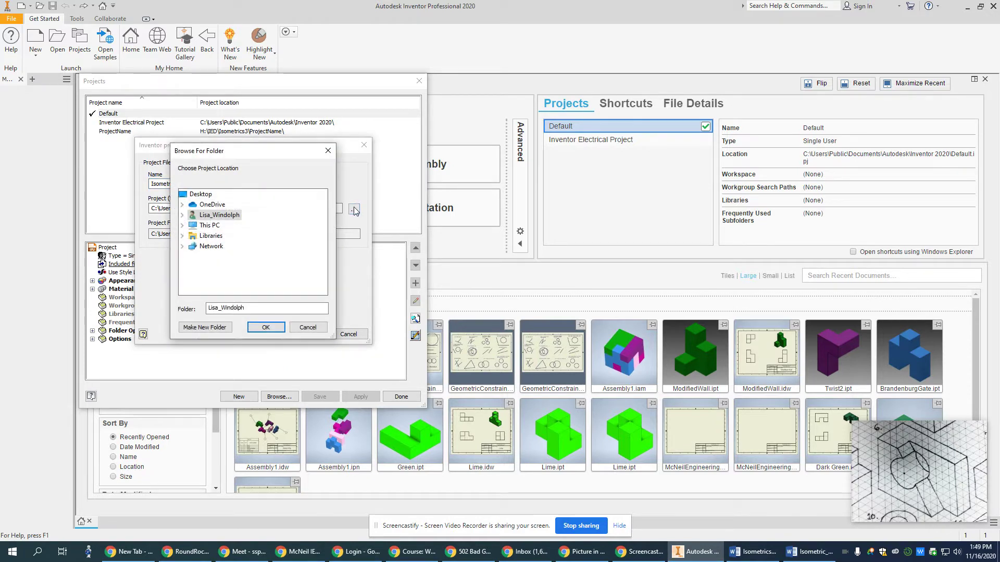
double_click(214, 225)
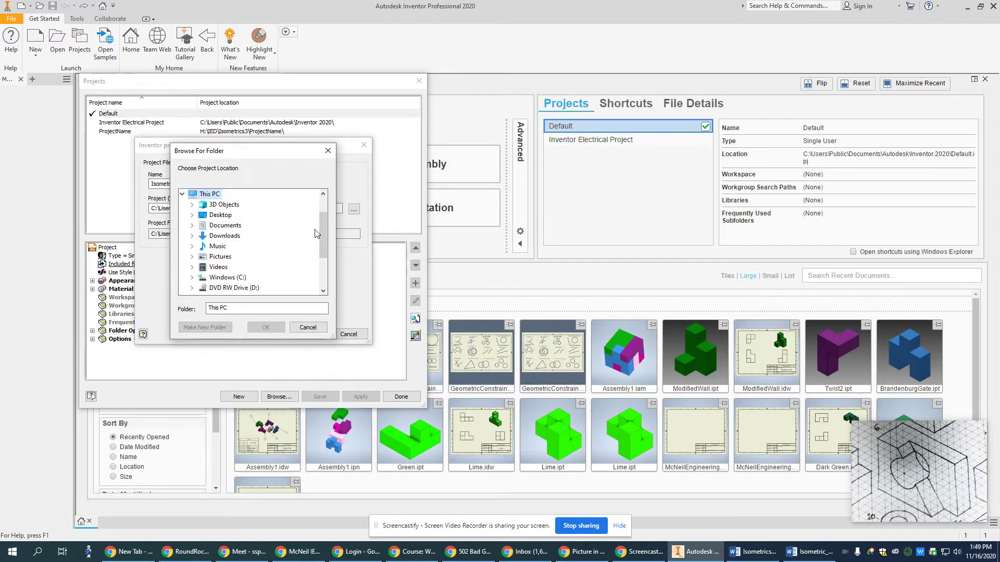
scroll(325, 231, "down", 2)
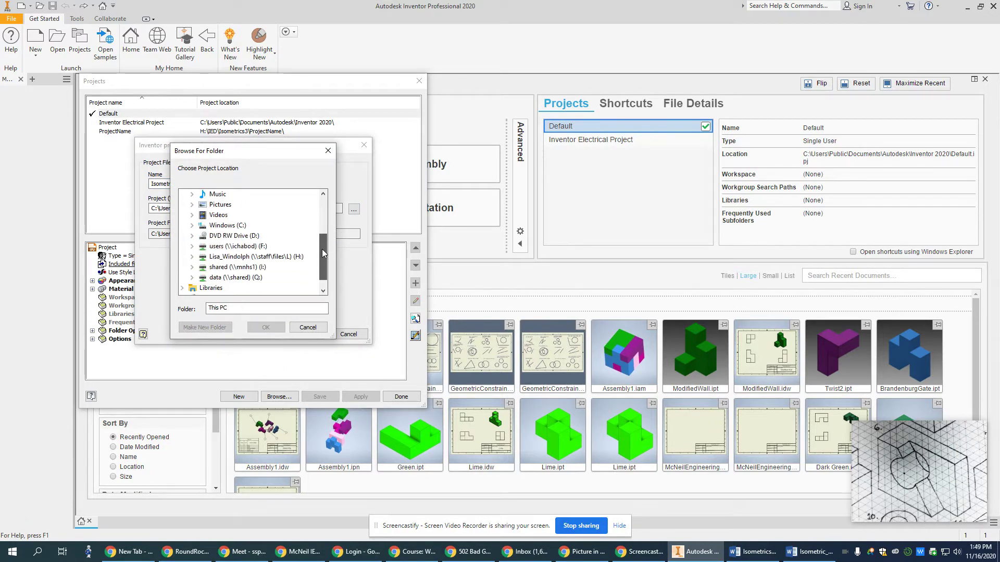
double_click(282, 259)
left_click_drag(324, 229, 324, 238)
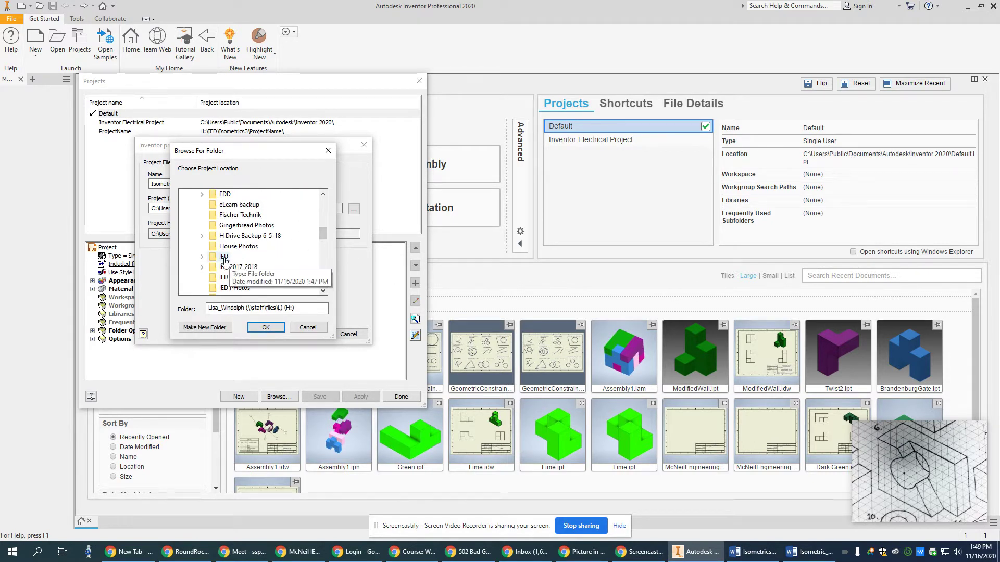
double_click(224, 261)
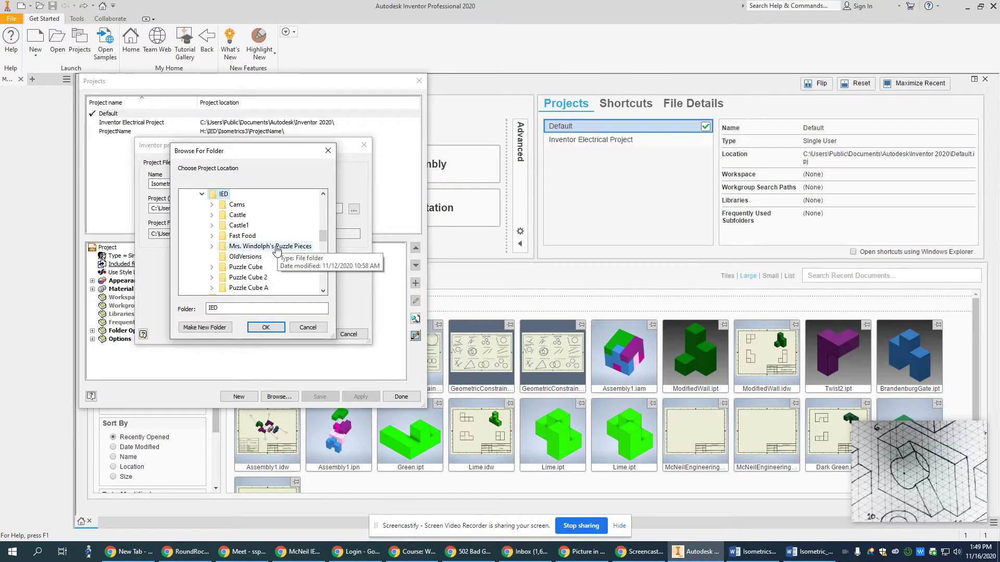
Make a new folder named Isometrics inside the IED folder and leave the folder browser
scroll(277, 240, "down", 2)
scroll(276, 240, "up", 2)
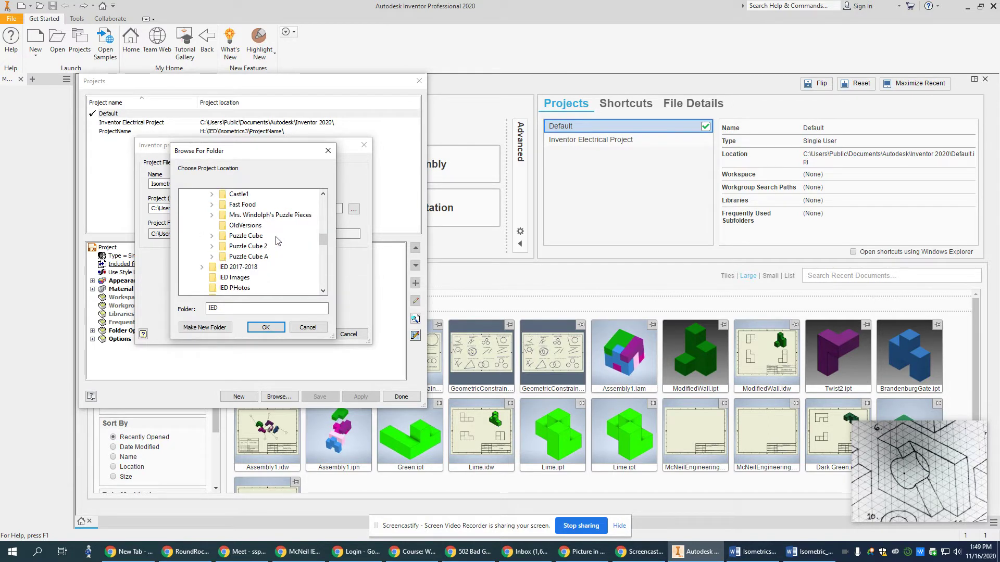
left_click(205, 327)
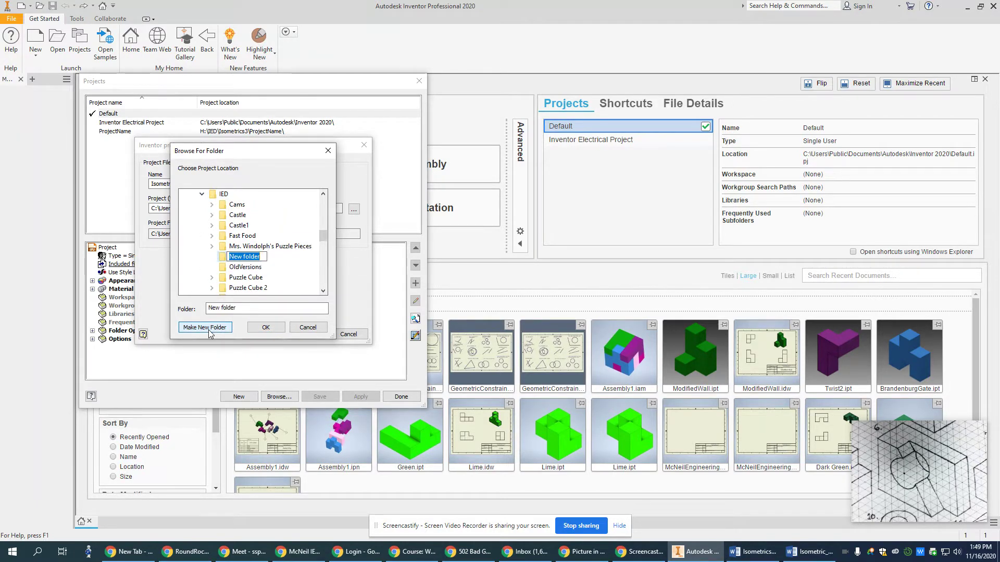
type("Isometric")
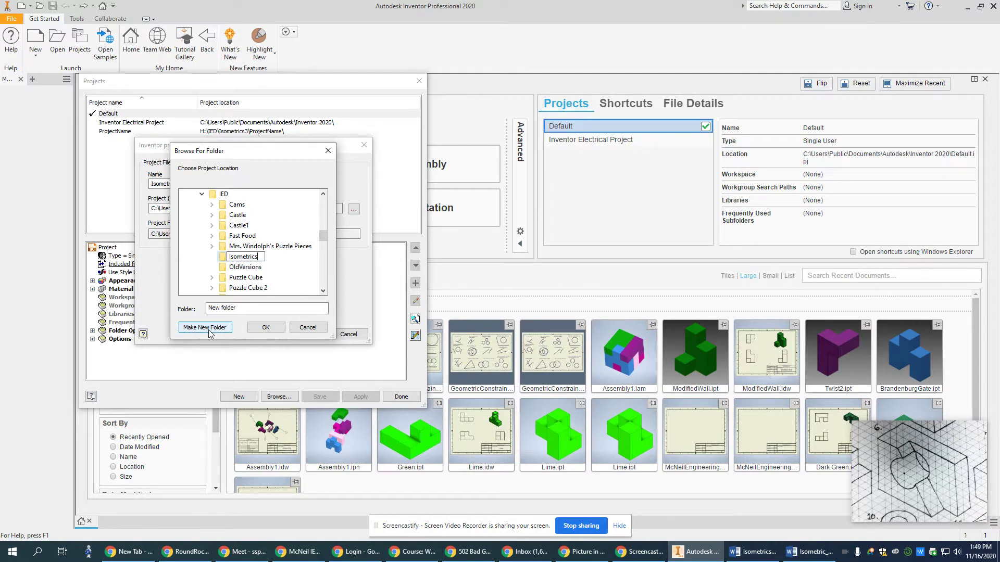
type("s")
key("Return")
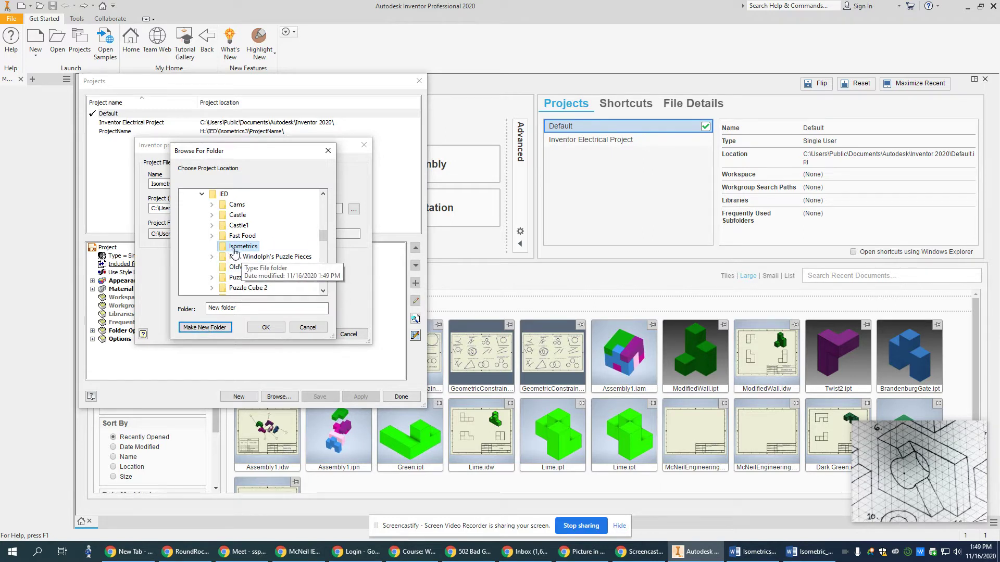
left_click(205, 327)
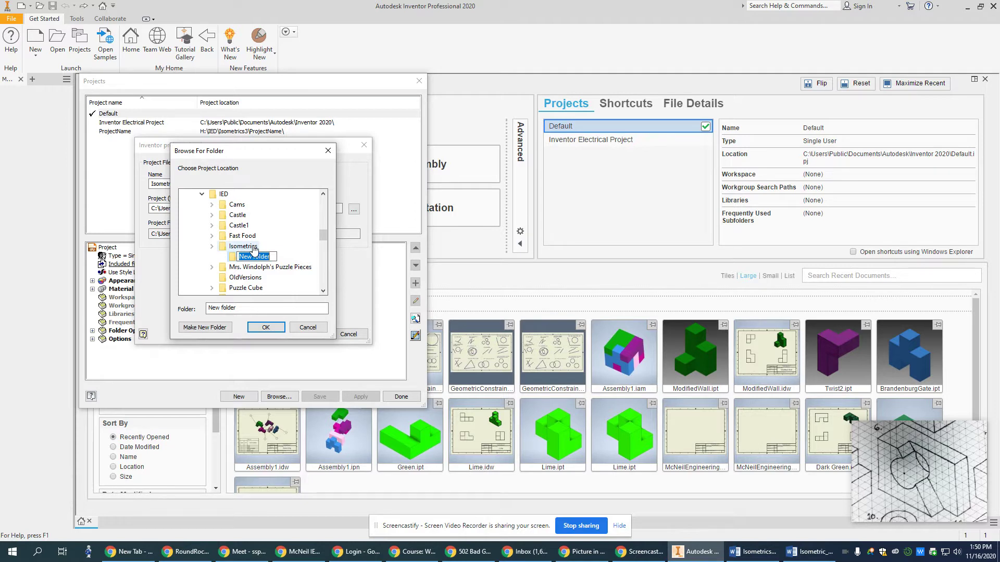
left_click(294, 326)
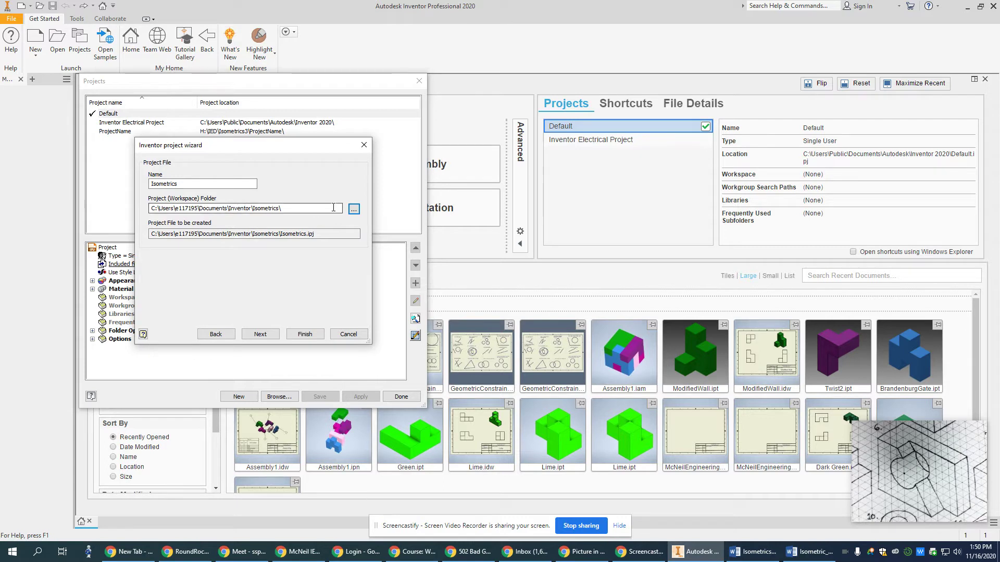
Set the project's workspace folder to H:\IED\Isometrics and finish creating the project
left_click(353, 208)
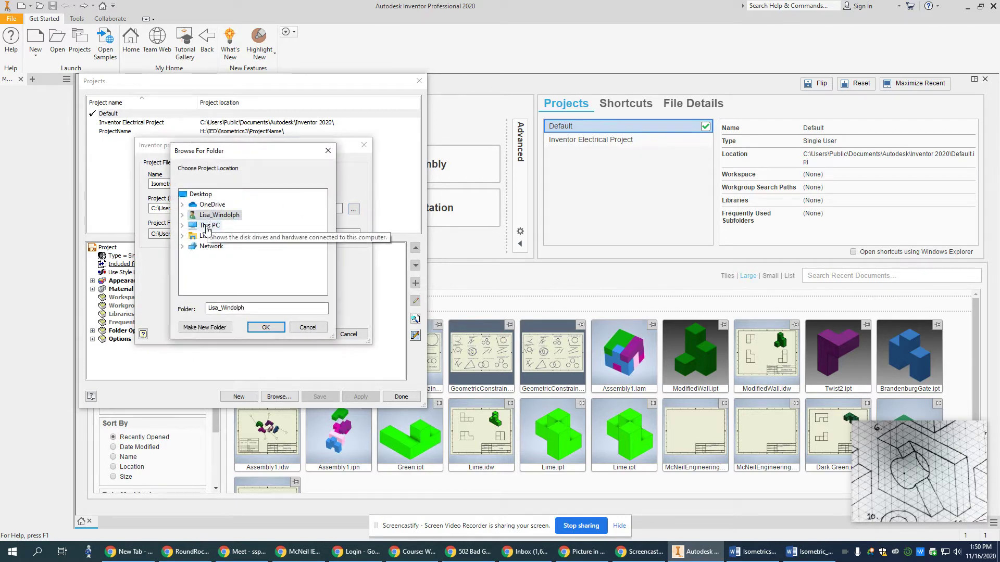
scroll(300, 247, "down", 2)
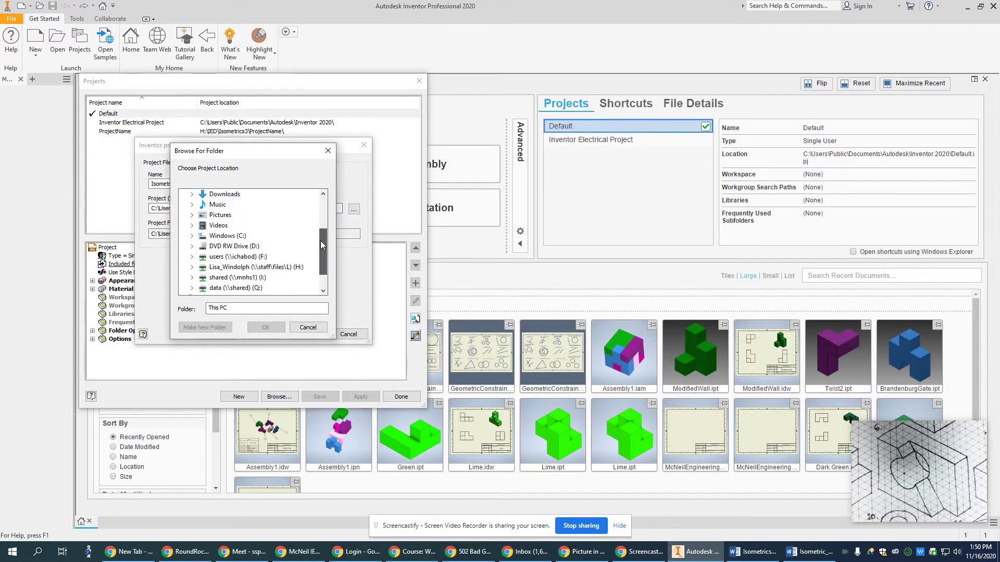
double_click(258, 256)
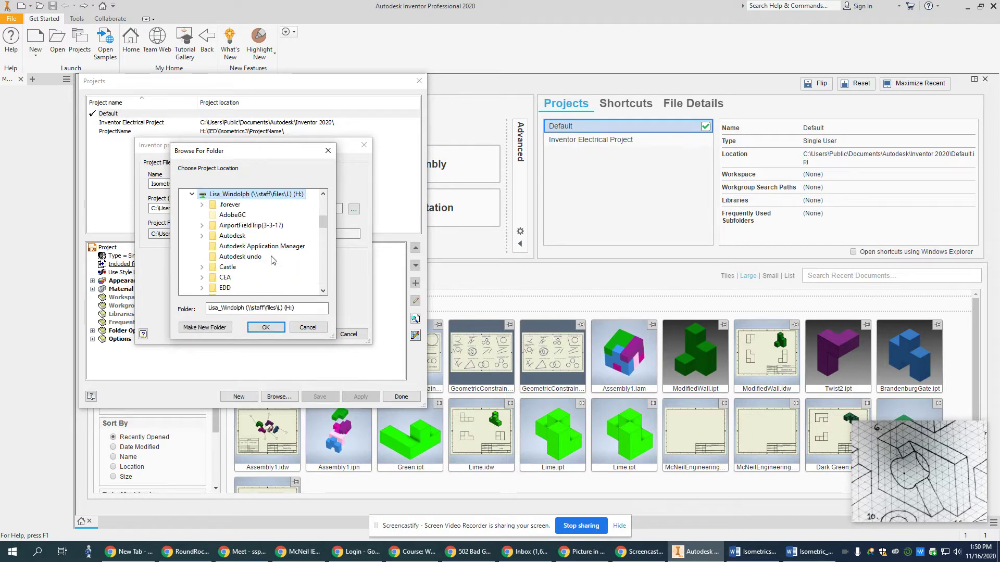
scroll(271, 259, "down", 3)
scroll(270, 258, "up", 2)
scroll(269, 255, "down", 2)
double_click(223, 257)
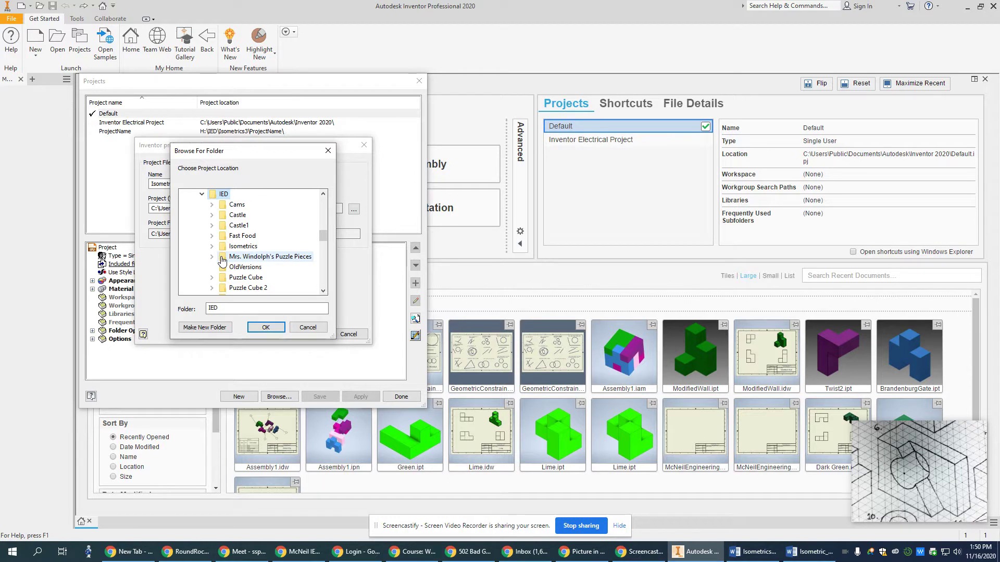
scroll(242, 263, "down", 1)
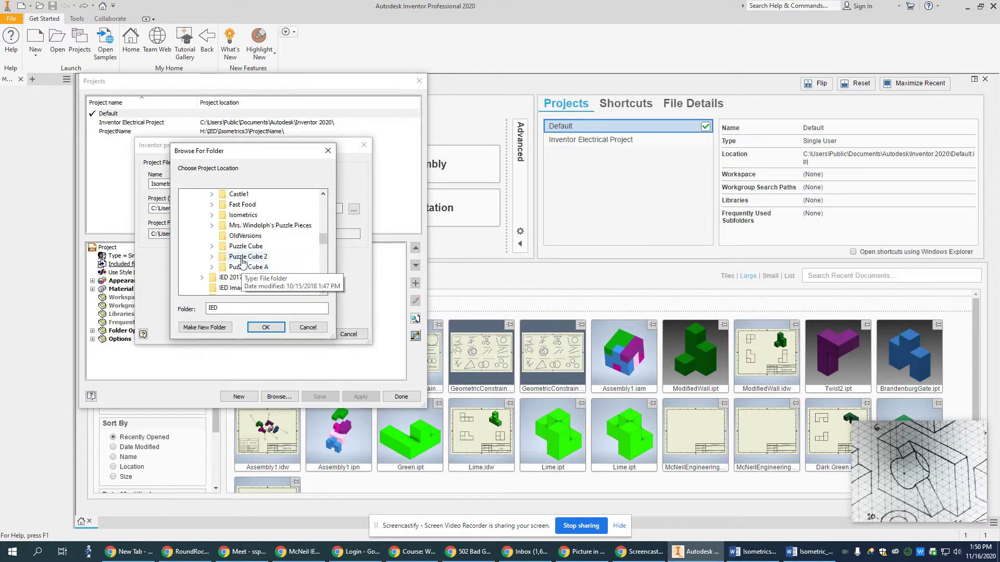
double_click(242, 217)
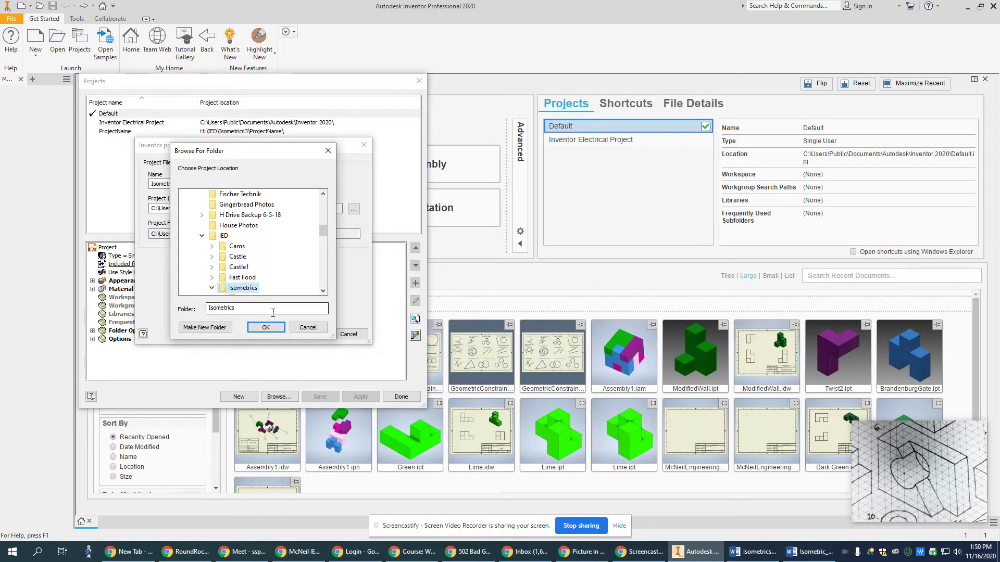
left_click(264, 327)
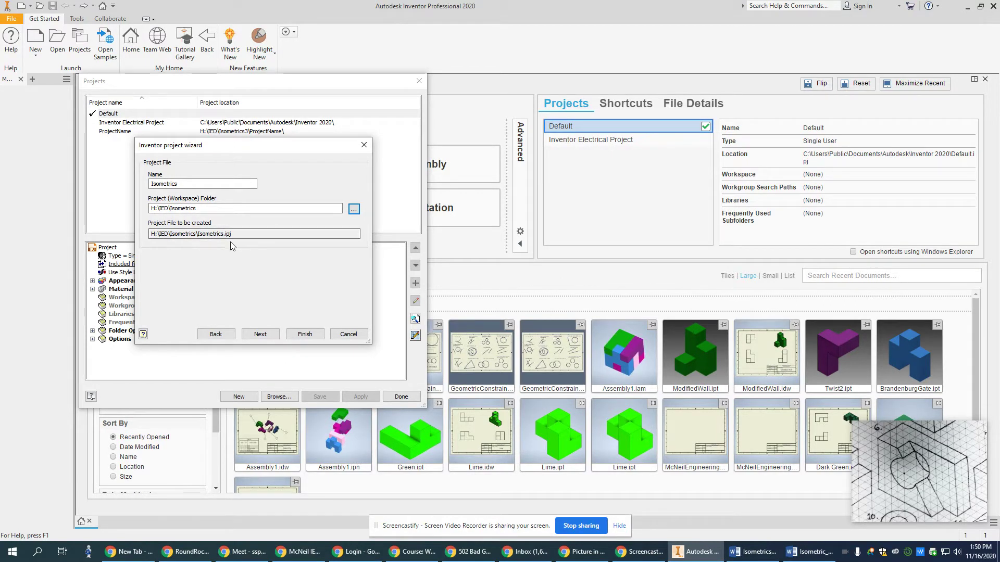
left_click(308, 334)
left_click(400, 396)
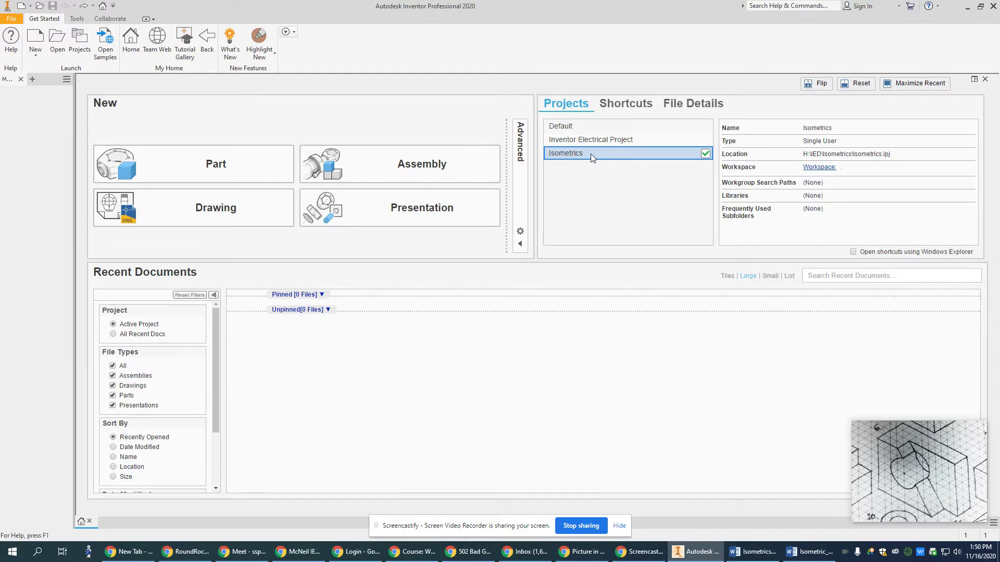
Create a new part from the Standard.ipt template and start a 2D sketch on the front (XY) plane
left_click(36, 39)
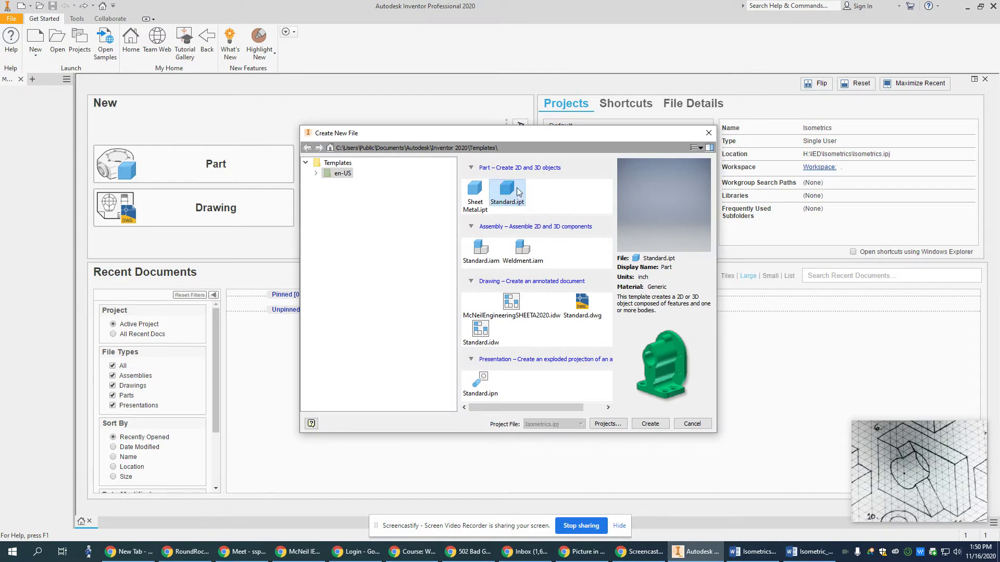
left_click(648, 425)
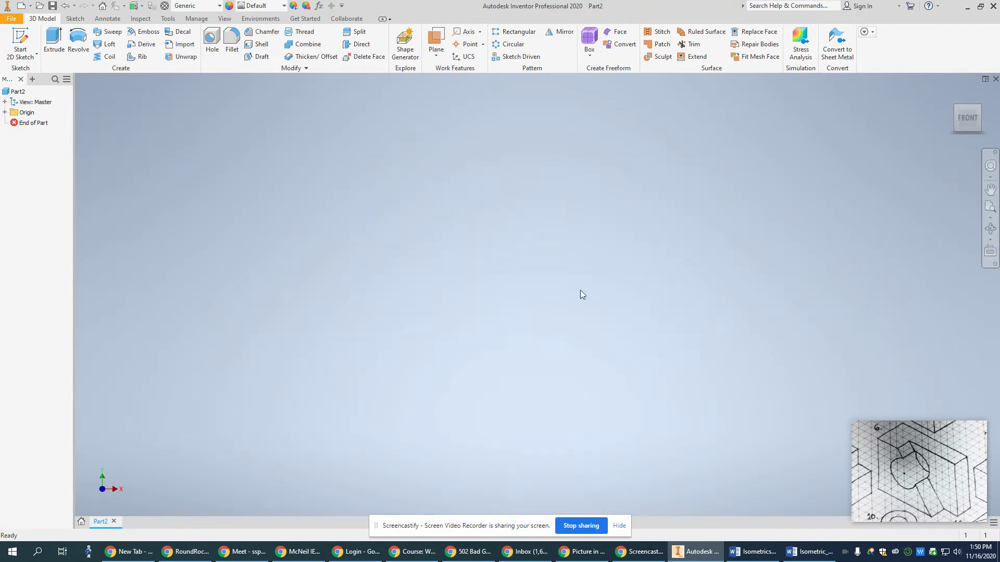
left_click(21, 37)
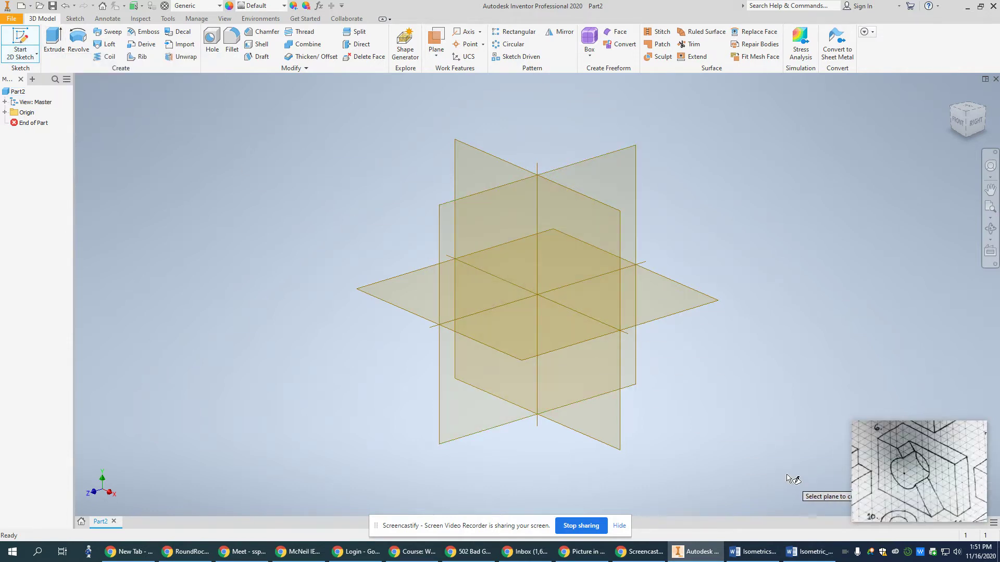
left_click(620, 313)
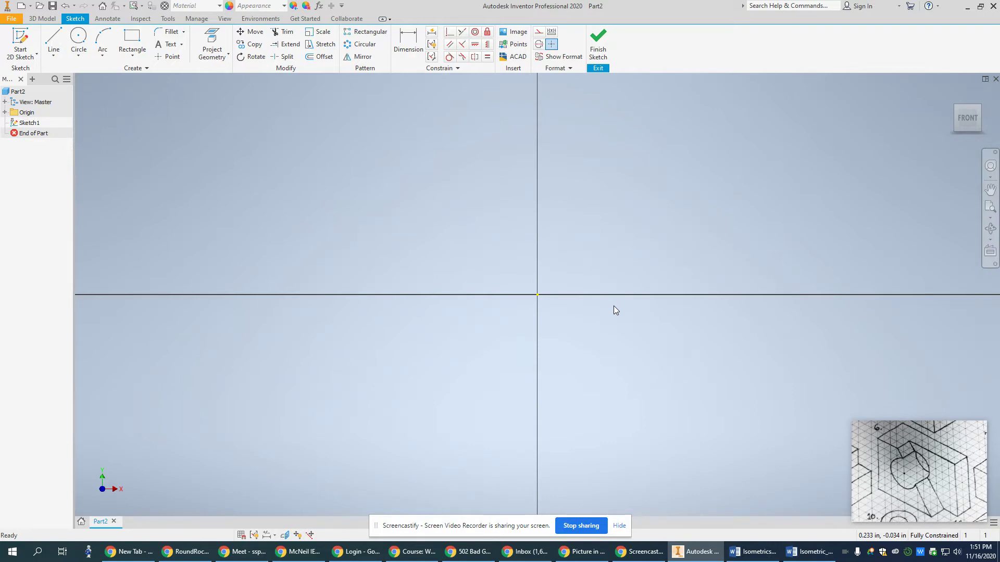
Sketch a rectangle about 0.78 in wide with its lower-left corner on the origin, extending up and to the right
left_click(138, 37)
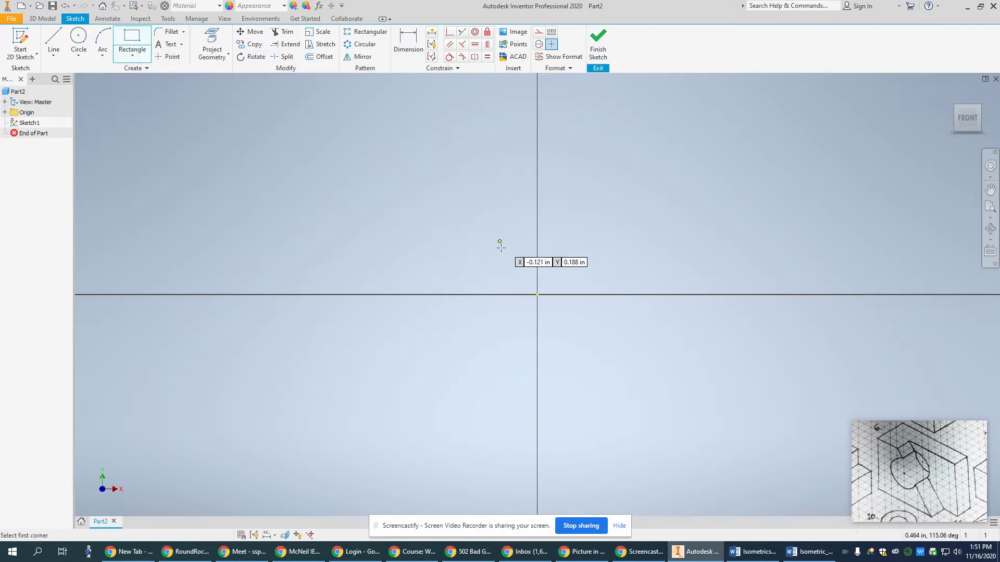
left_click(538, 294)
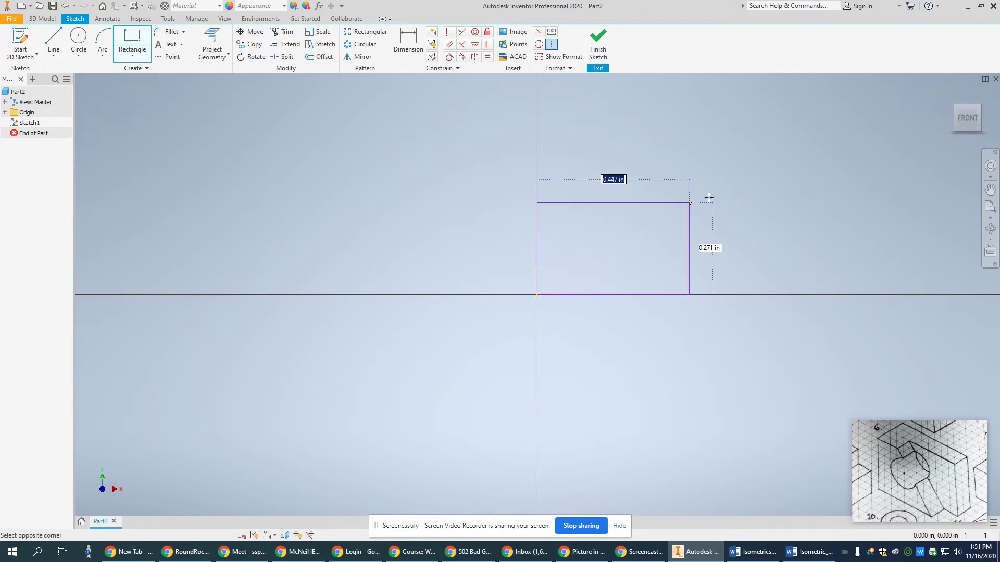
left_click(792, 128)
Dimension the rectangle's top edge and set its width to 2.50 in
key("d")
left_click(681, 129)
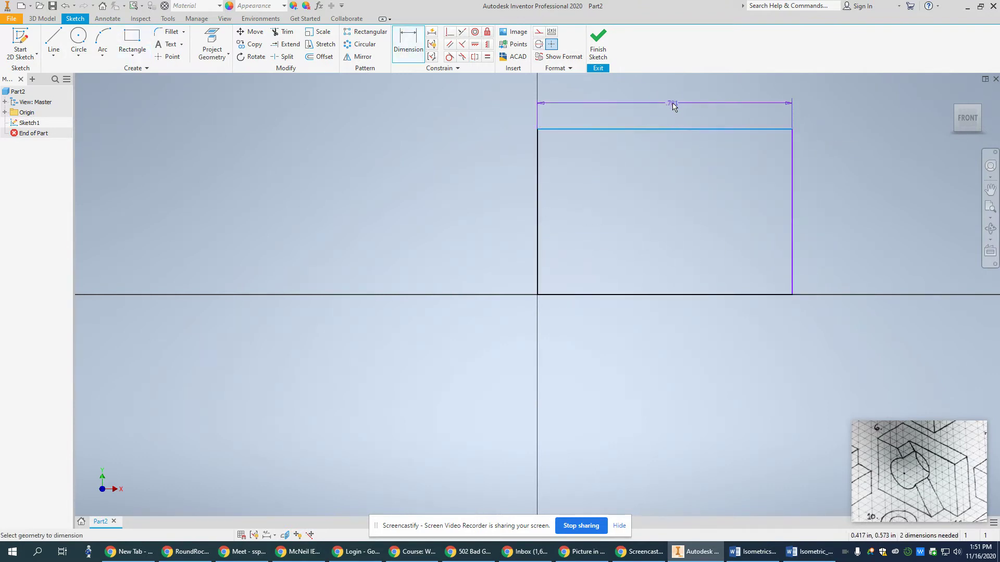
left_click(672, 104)
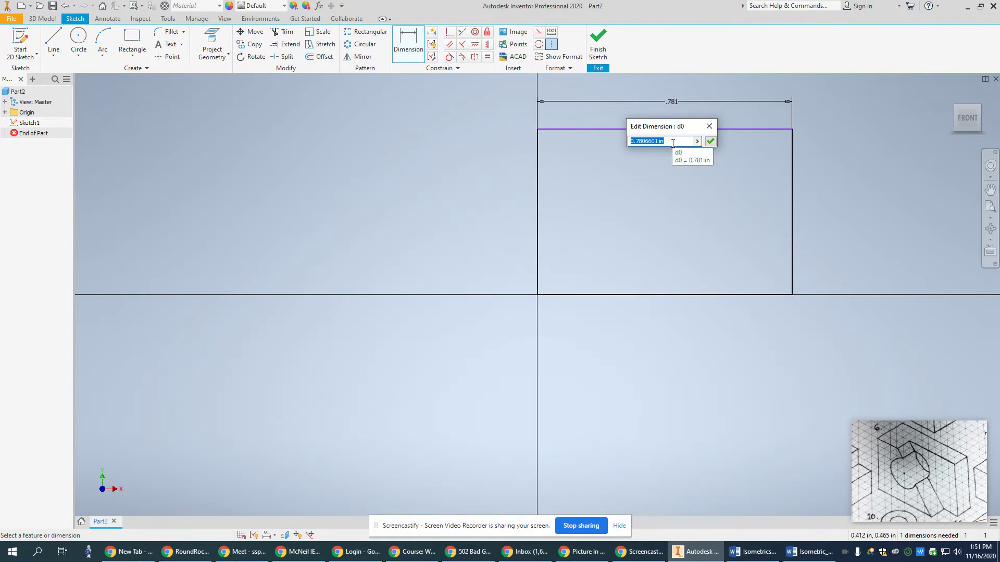
type("2.50")
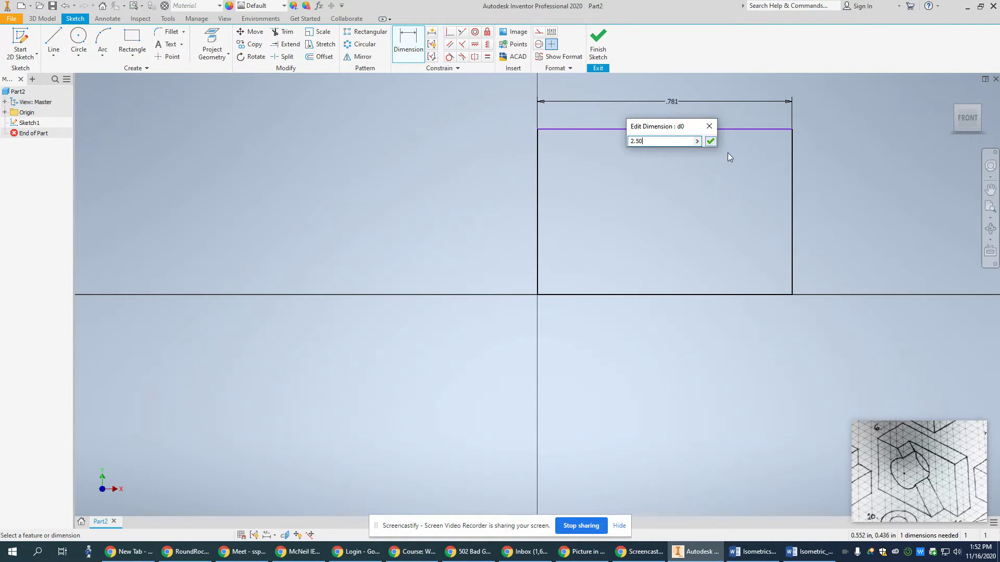
left_click(710, 143)
scroll(714, 146, "up", 5)
scroll(714, 145, "up", 3)
mouse_move(713, 148)
middle_mouse_down()
mouse_move(526, 285)
mouse_move(479, 297)
middle_mouse_up()
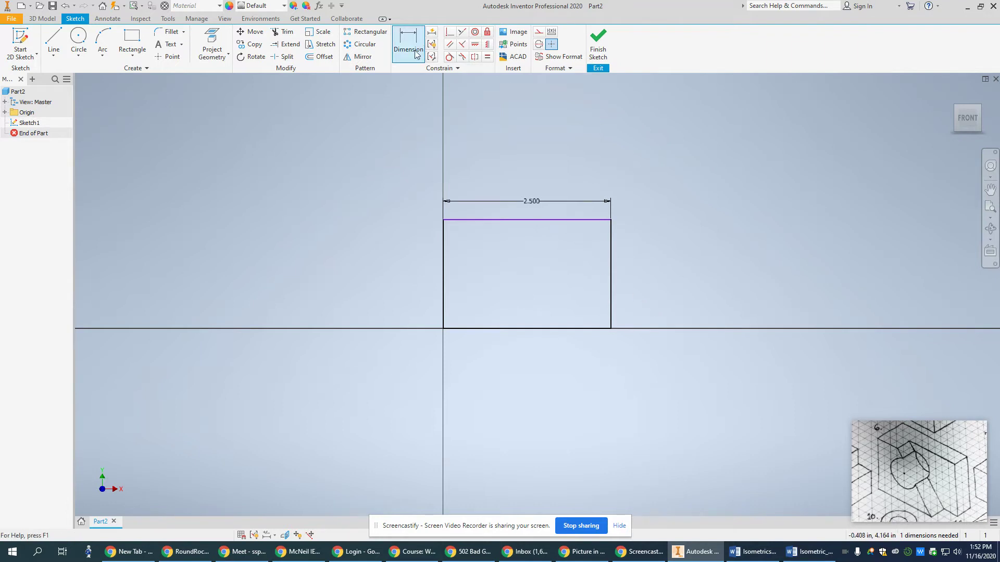
Dimension the rectangle's right edge and set its height to 1.75 in
left_click(612, 279)
left_click(646, 270)
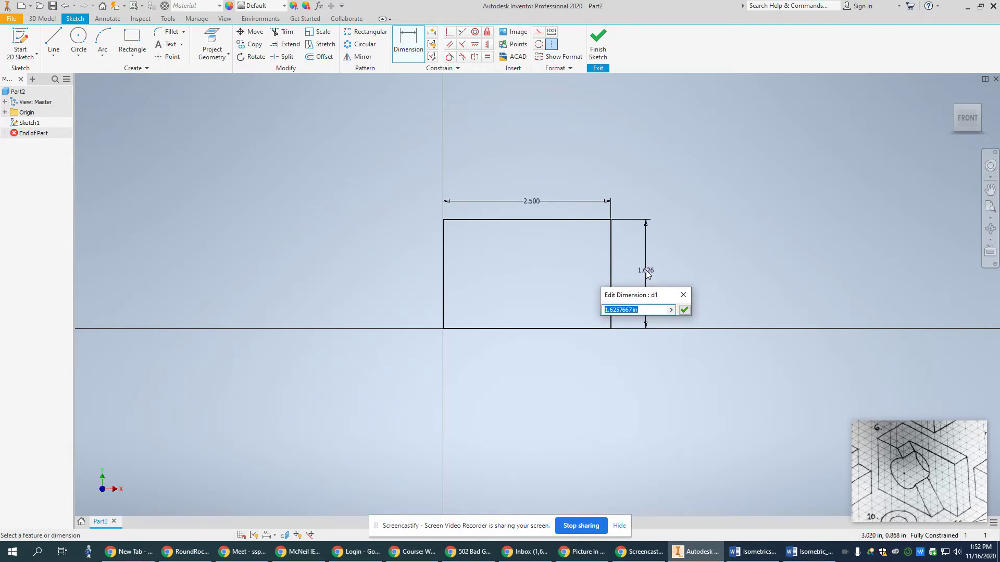
type("1.75")
key("Return")
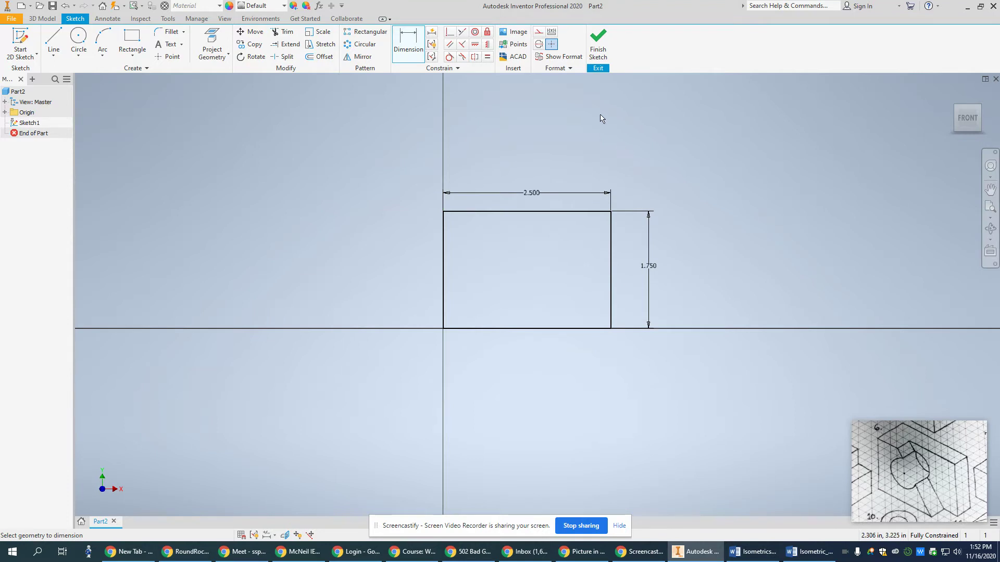
Finish the sketch and extrude the rectangle 0.5 in toward the front
left_click(599, 45)
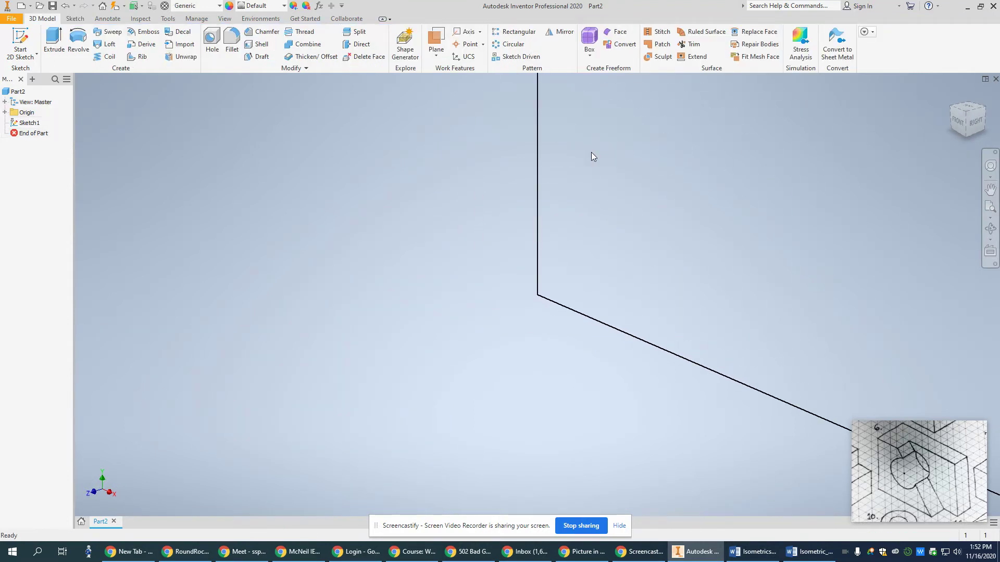
mouse_move(590, 152)
middle_mouse_down()
mouse_move(521, 240)
mouse_move(440, 304)
middle_mouse_up()
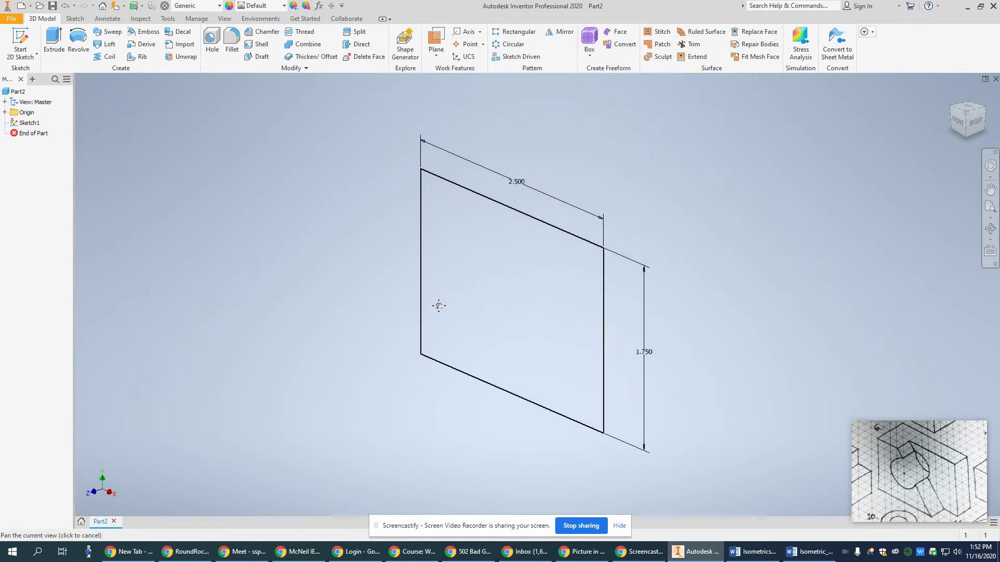
left_click(54, 35)
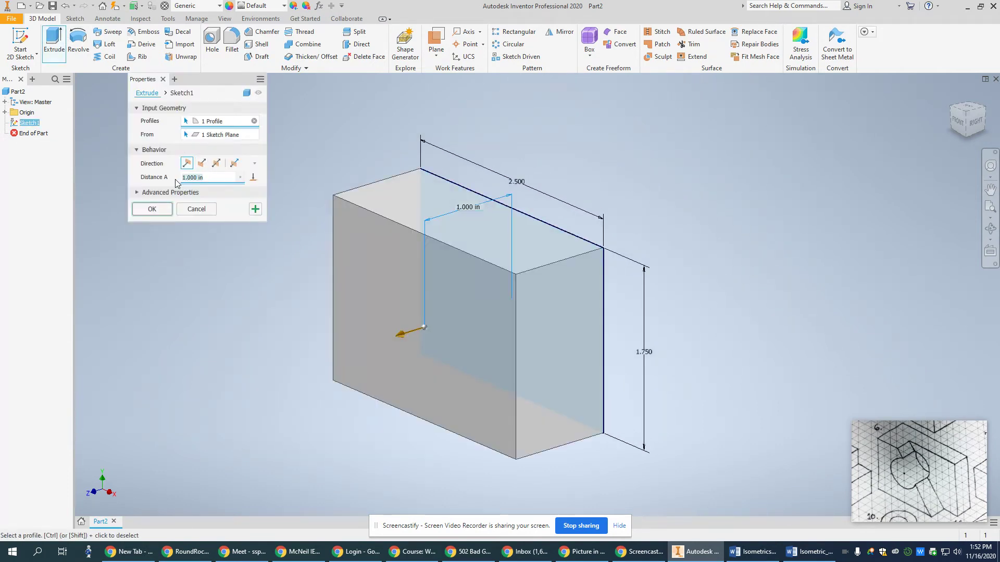
left_click(157, 208)
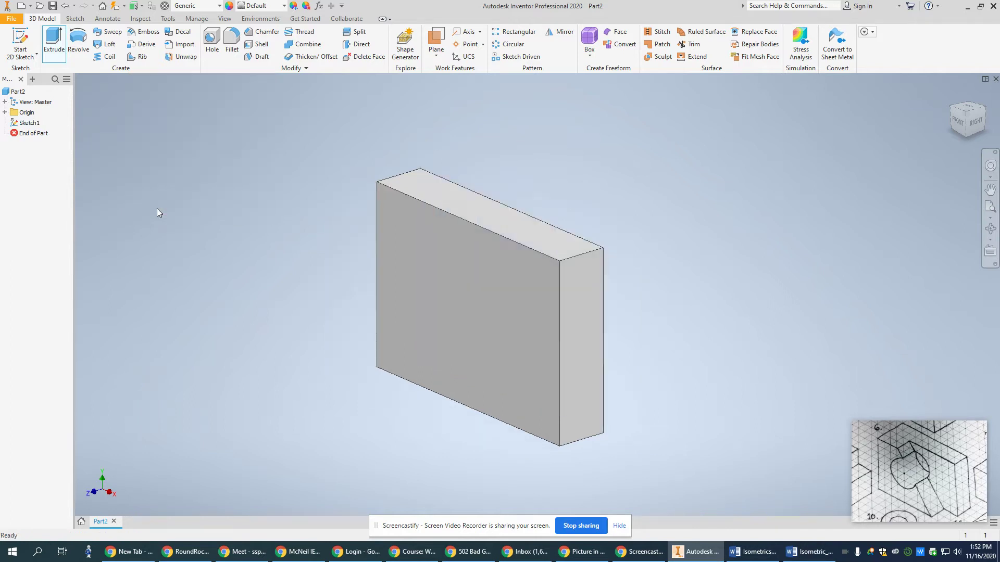
On a new front-face sketch, draw connected lines: about 1.33 in along the top edge, the full left edge, about 1.95 in along the bottom
right_click(415, 288)
left_click(412, 316)
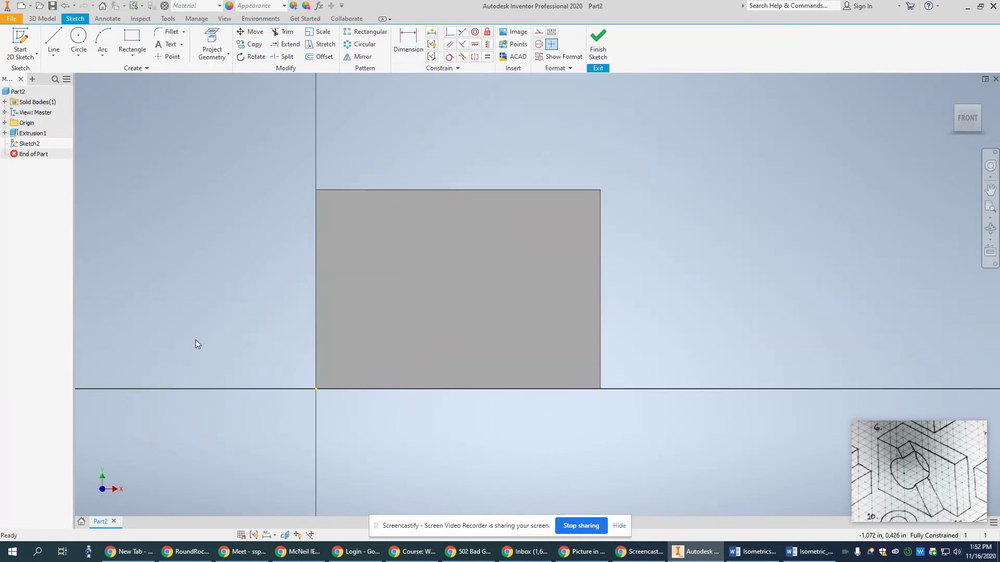
left_click(56, 42)
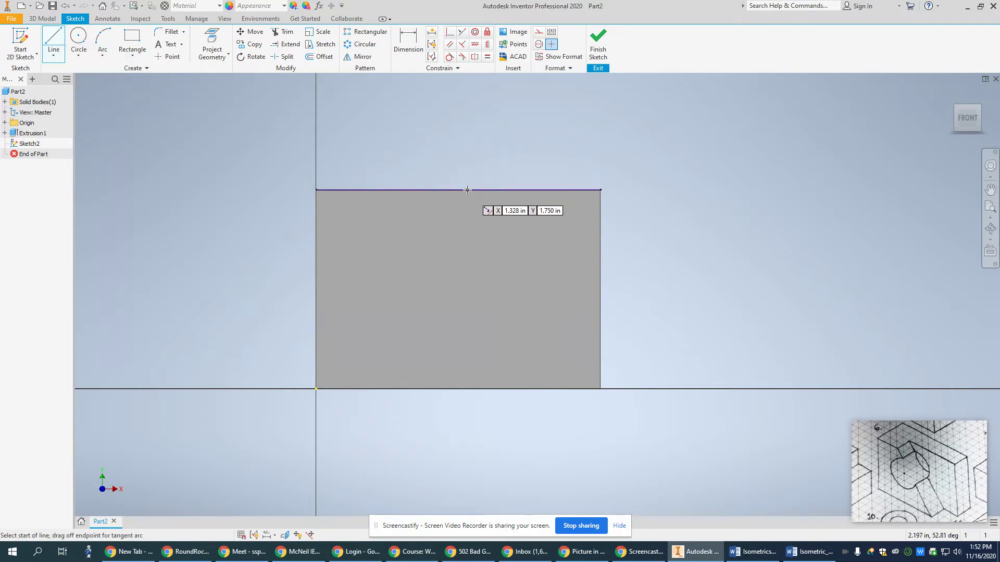
left_click(467, 190)
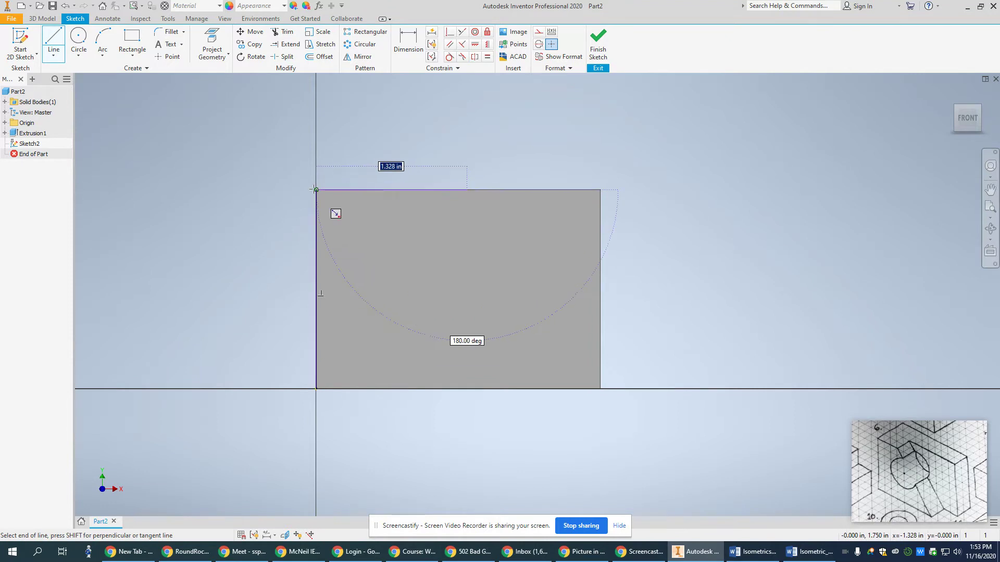
left_click(316, 189)
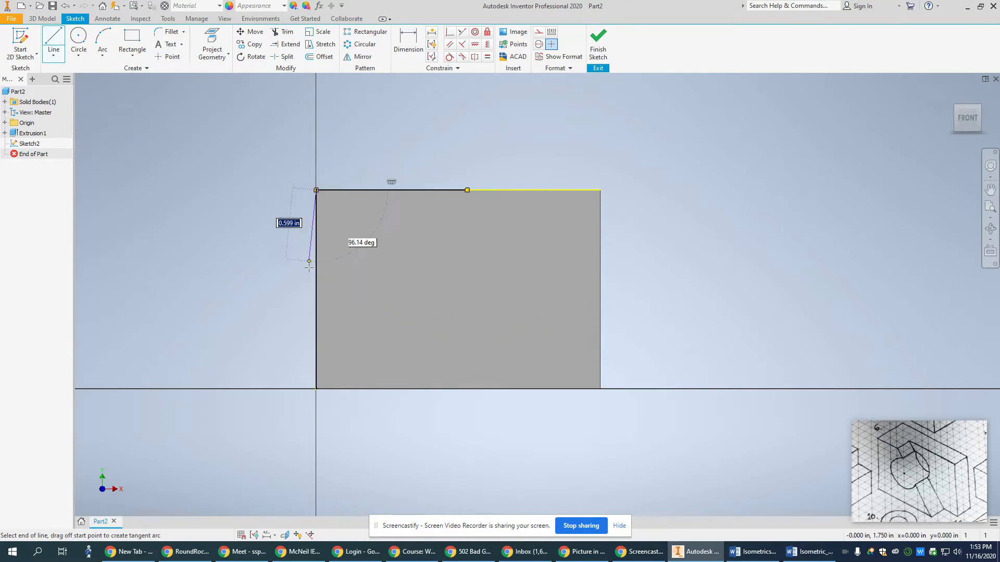
left_click(317, 388)
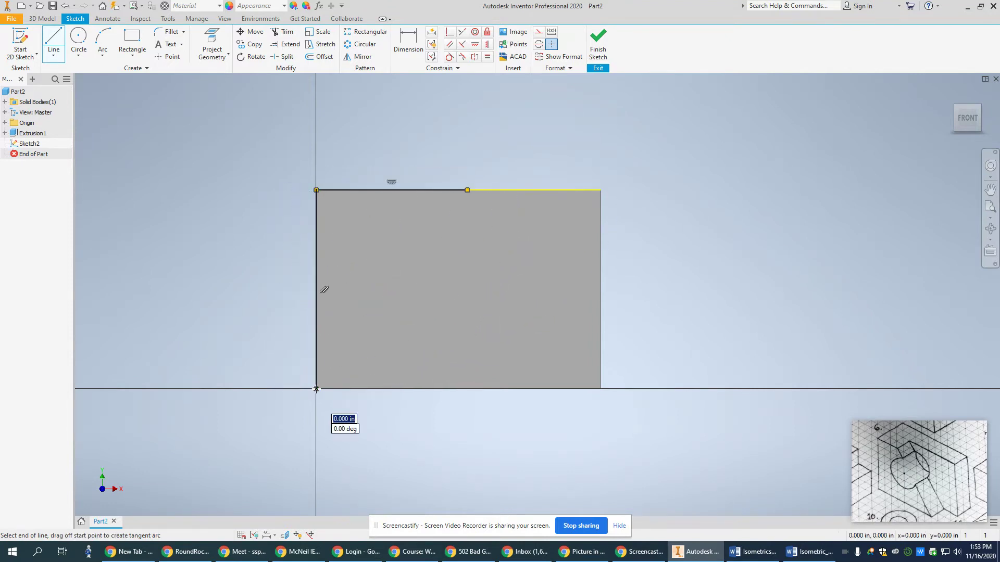
key("Escape")
double_click(538, 390)
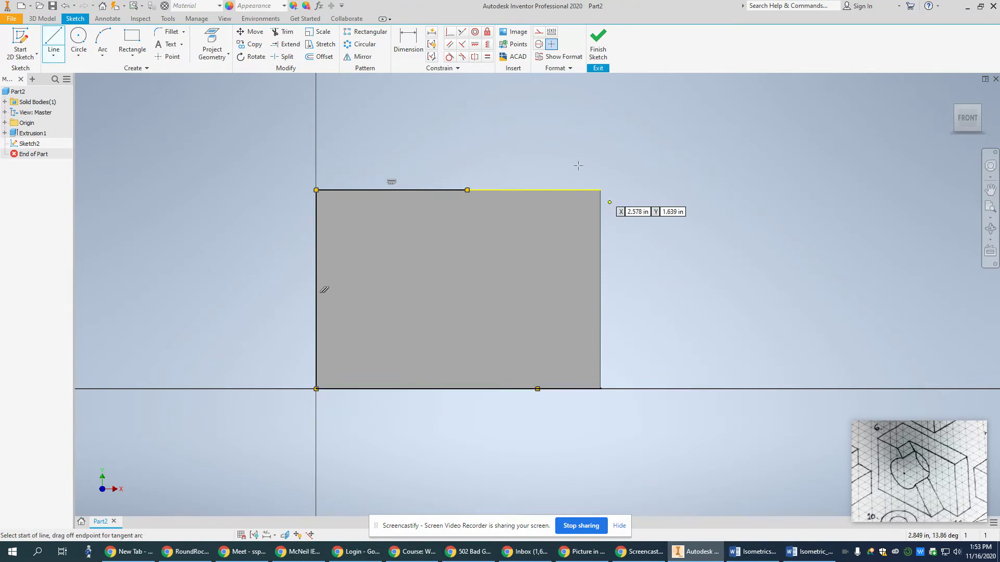
Dimension the line on the block's top edge and set its length to 0.75 in
left_click(408, 41)
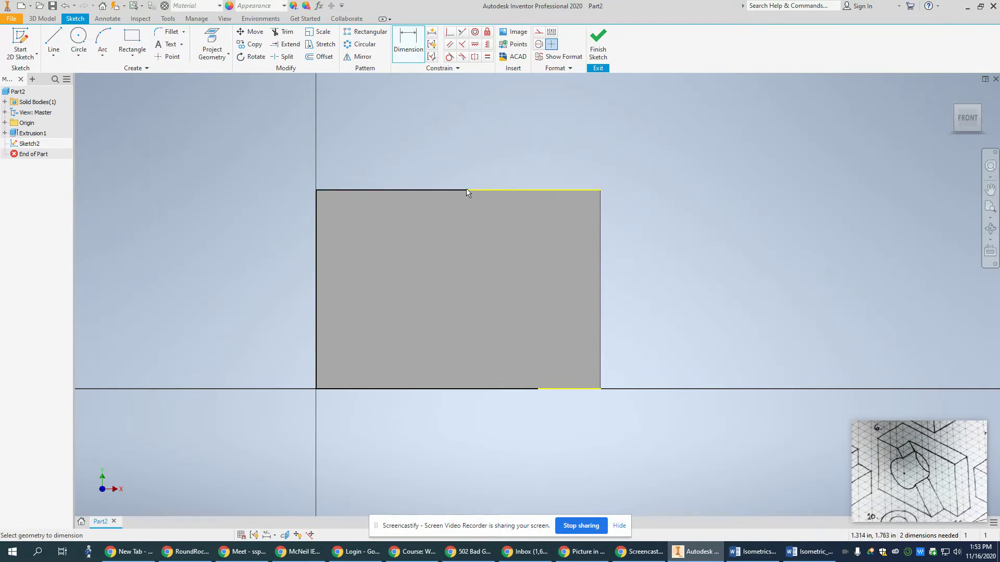
left_click(325, 191)
left_click(373, 138)
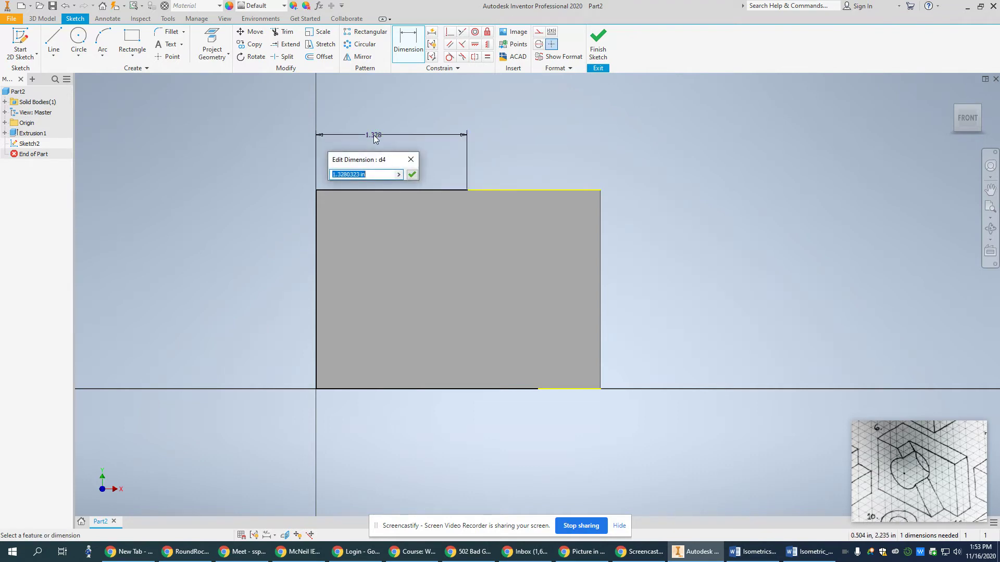
type(".75")
left_click(412, 174)
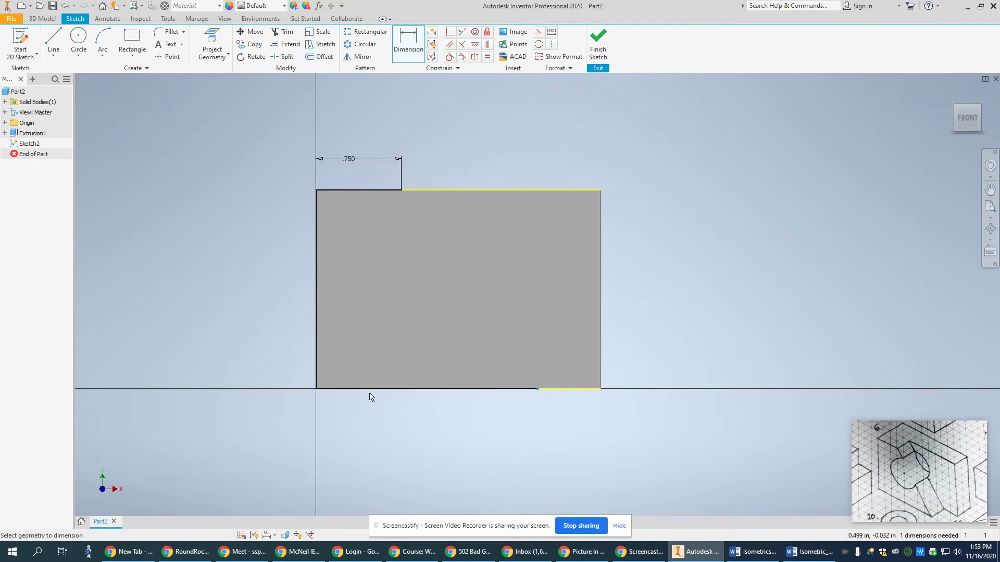
Dimension the line on the block's bottom edge and set its length to 2 in
left_click(343, 389)
left_click(431, 439)
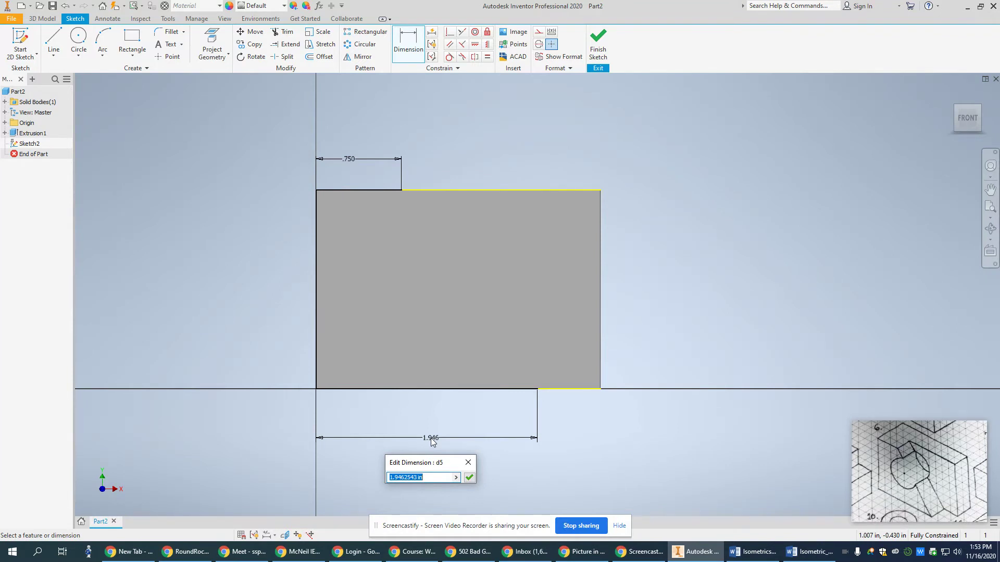
type("2")
key("Return")
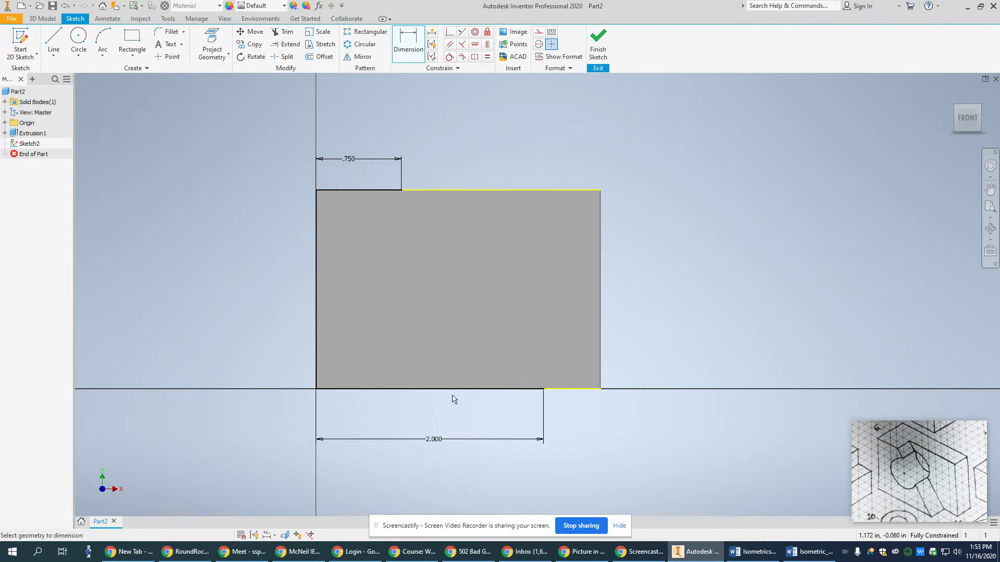
Close the profile with a slanted line joining the free ends of the 0.75 in top line and the 2 in bottom line
left_click(54, 39)
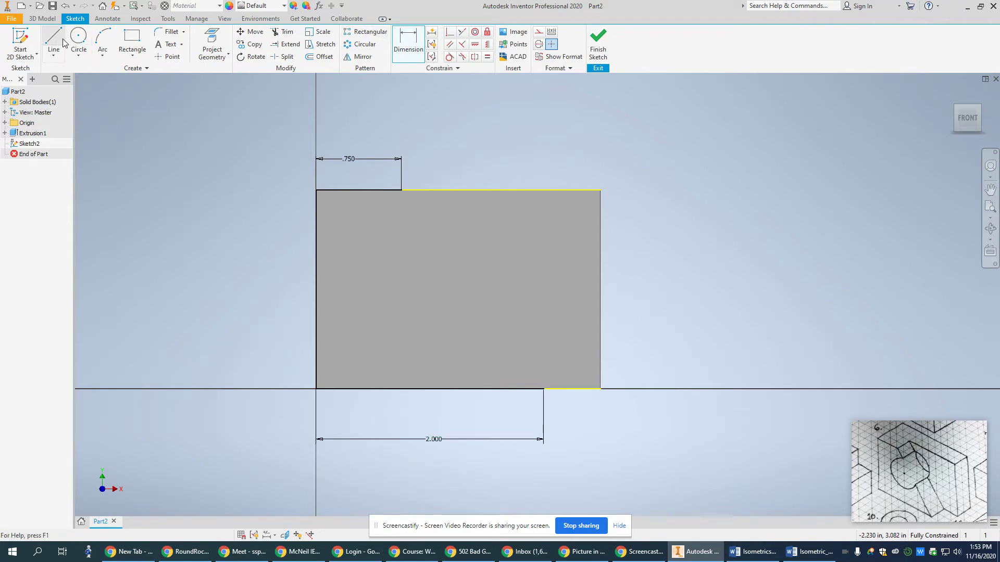
left_click(401, 190)
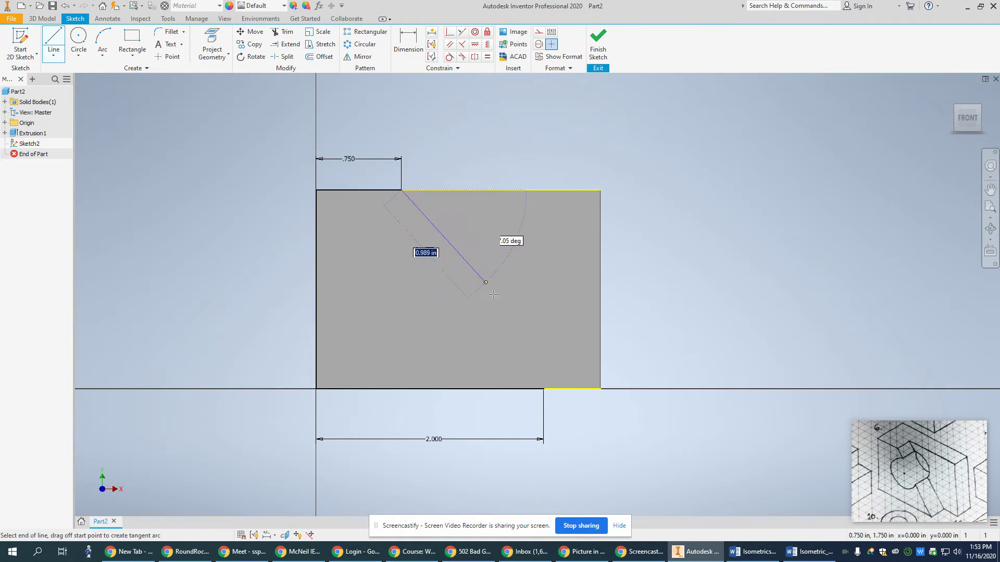
left_click(543, 388)
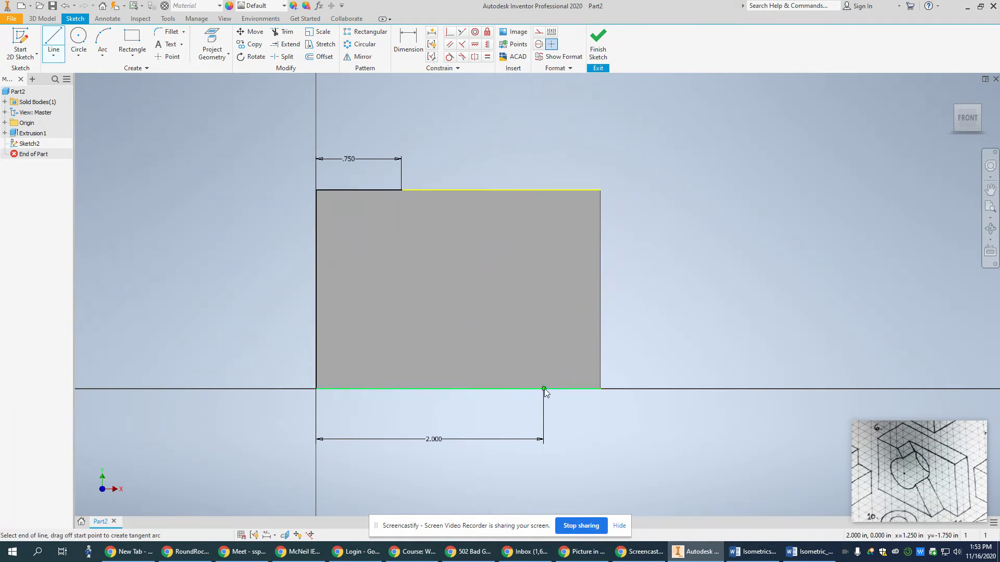
right_click(684, 272)
left_click(722, 271)
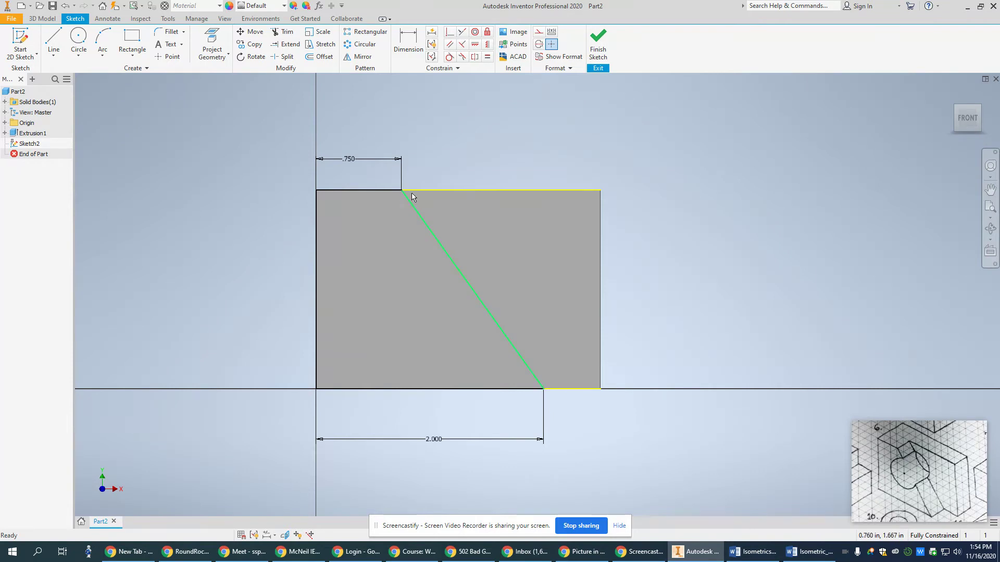
Finish the sketch and extrude the slanted profile 0.5 in outward, joined to the block
left_click(604, 40)
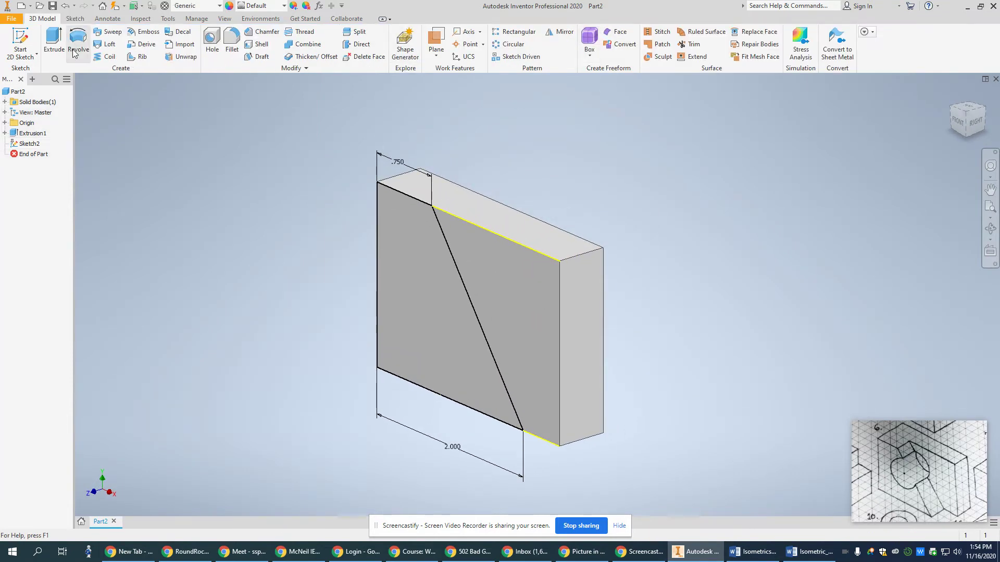
left_click(49, 36)
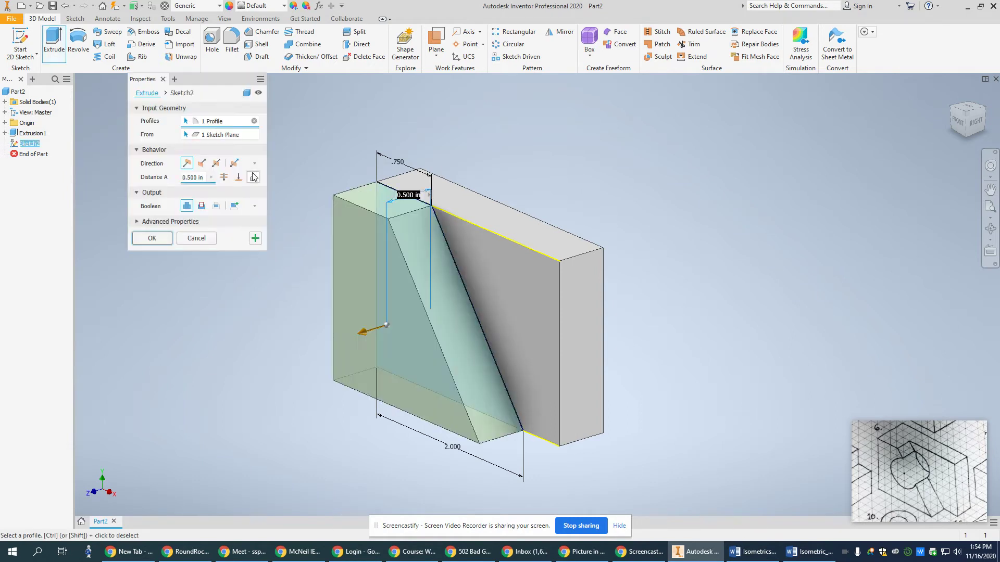
left_click(150, 240)
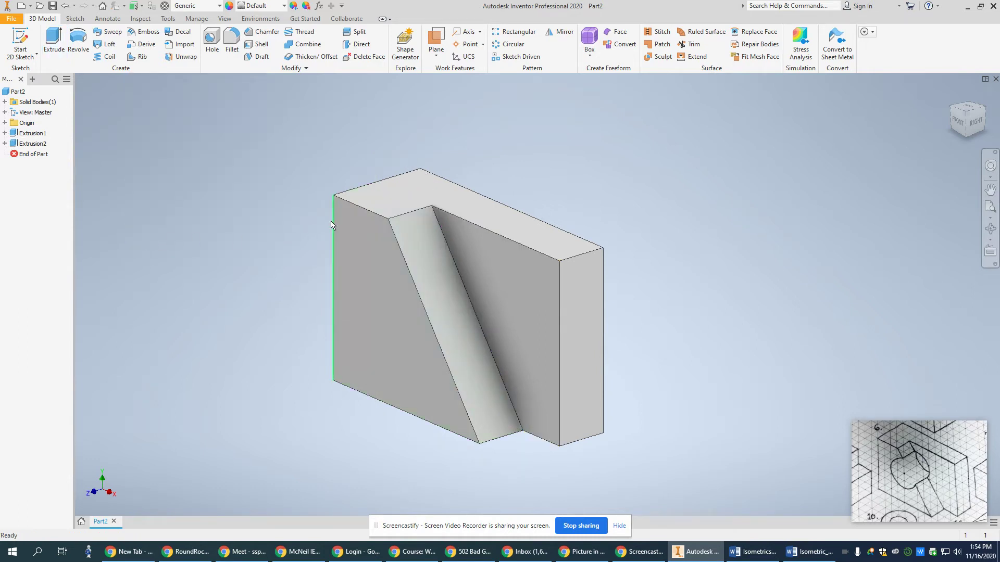
Start a sketch on the raised front face and draw a circle about 0.86 in in diameter overlapping the slanted edge
right_click(364, 282)
left_click(367, 313)
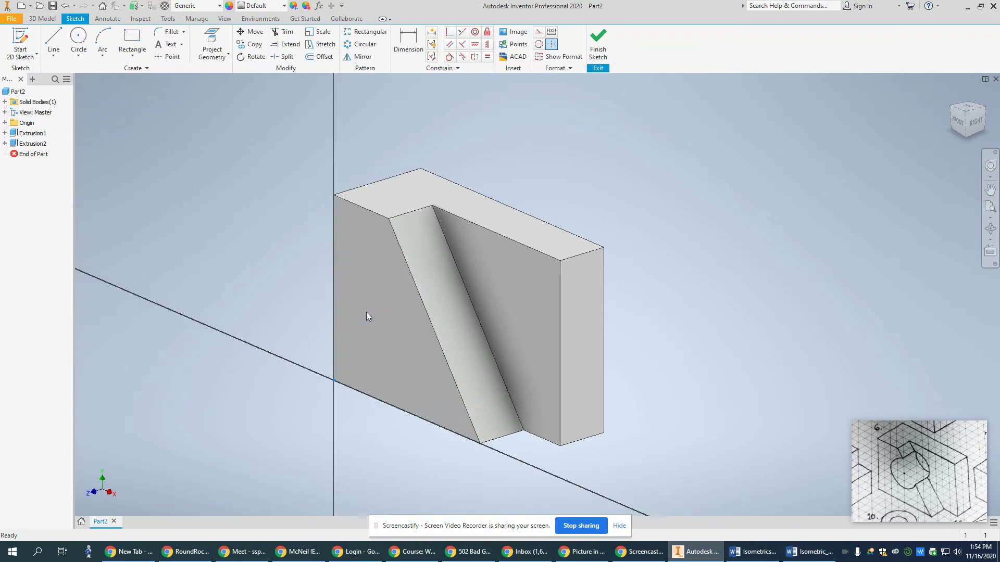
middle_click_drag(375, 245, 205, 318)
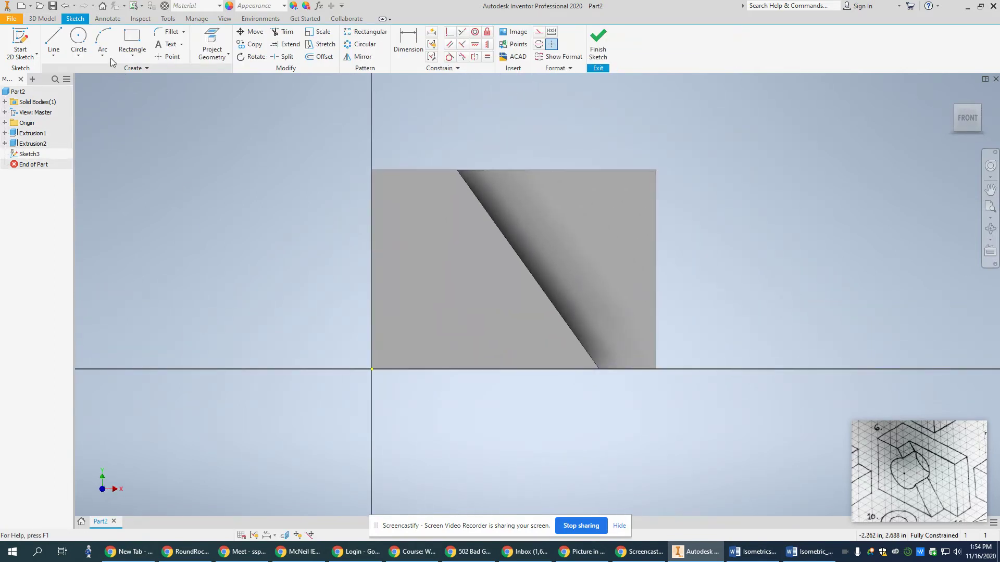
left_click(77, 38)
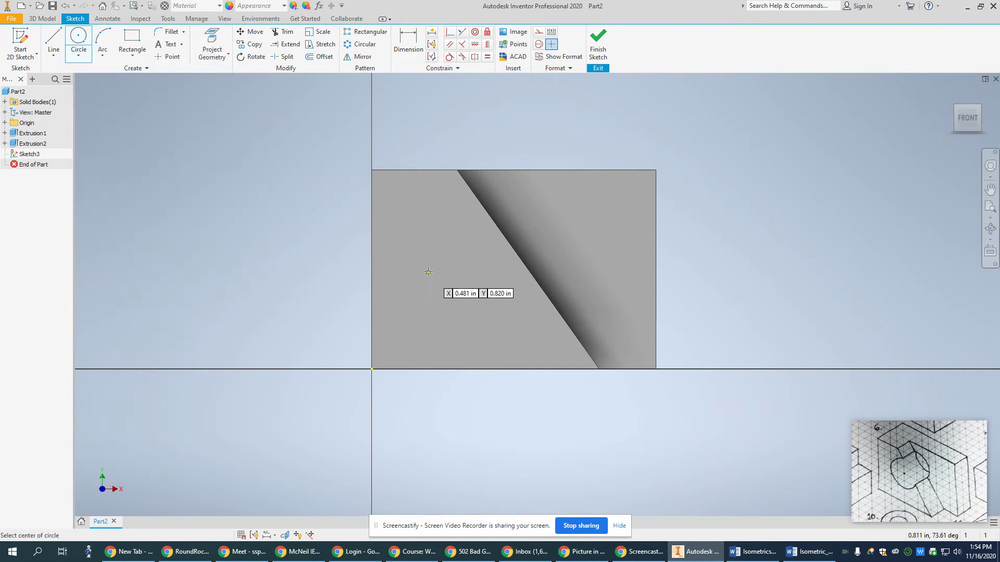
left_click(474, 271)
left_click(507, 306)
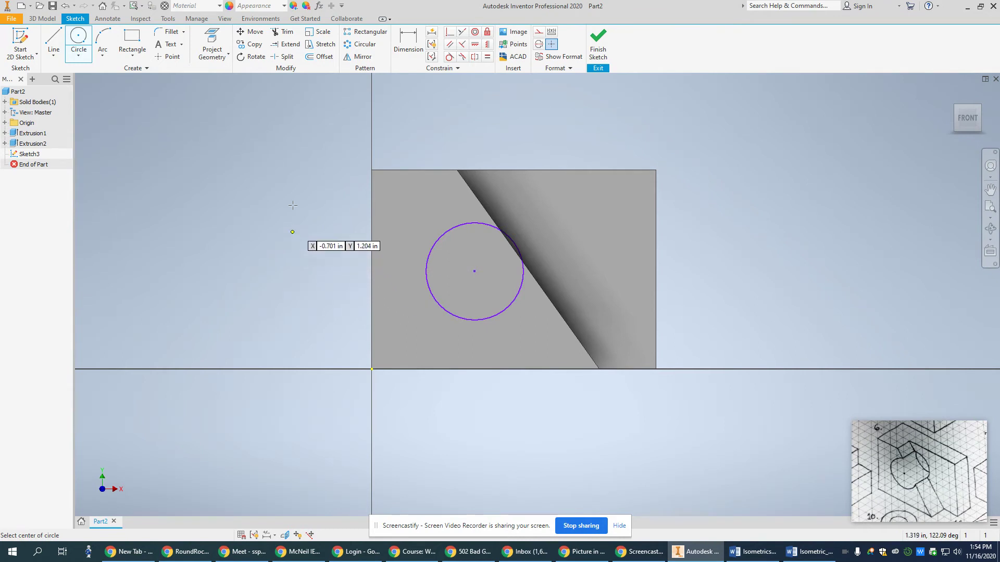
Dimension the circle's center from the block's left edge and set the distance to 1 in
left_click(403, 37)
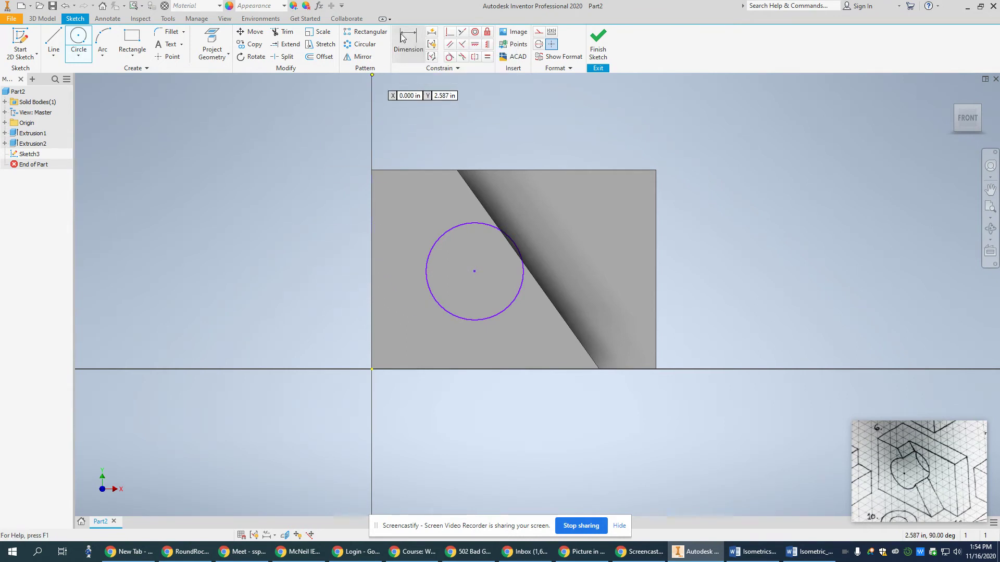
left_click(474, 271)
left_click(372, 274)
left_click(422, 423)
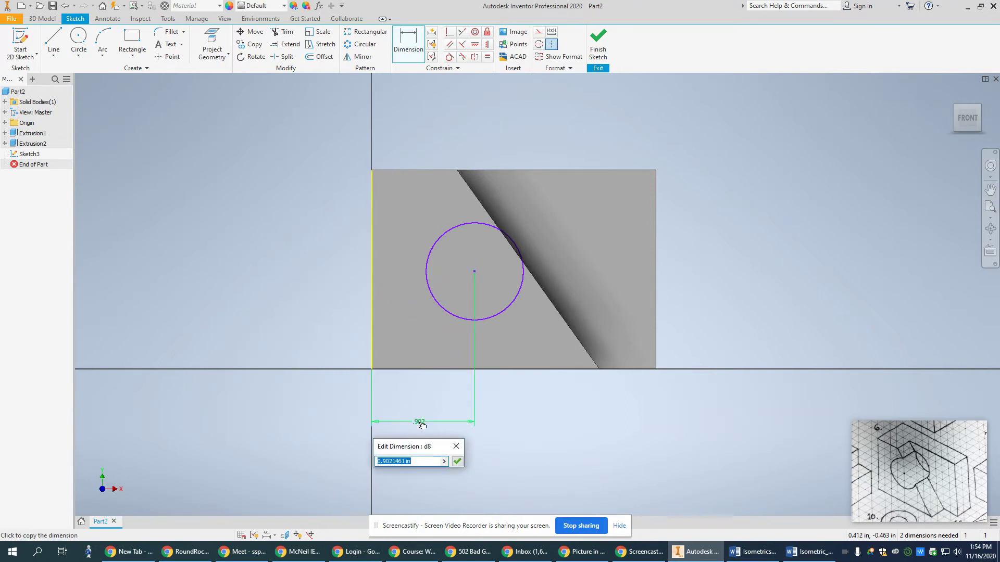
type("1")
key("Return")
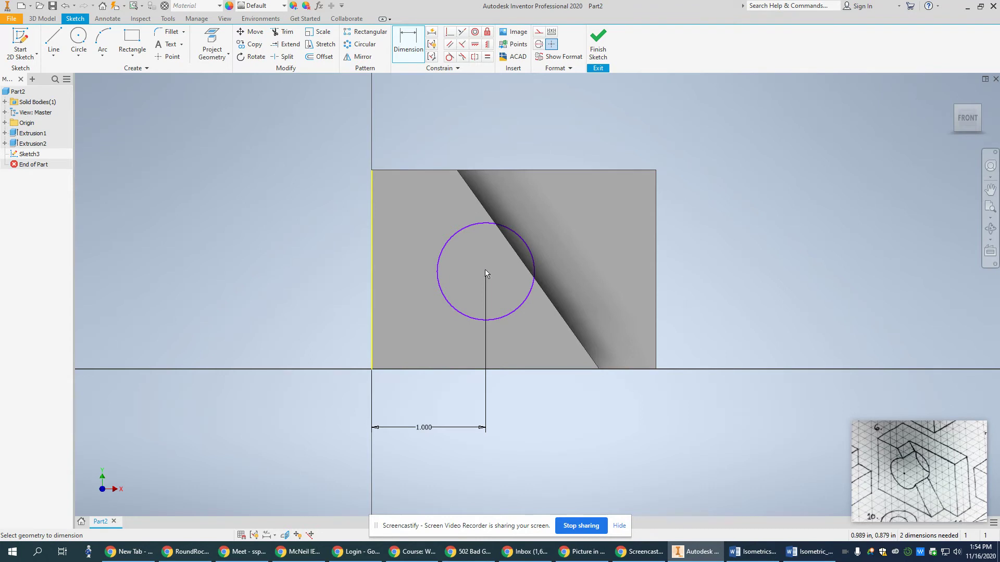
Dimension the circle's center from the block's bottom edge and set the height to 1 in
left_click(466, 371)
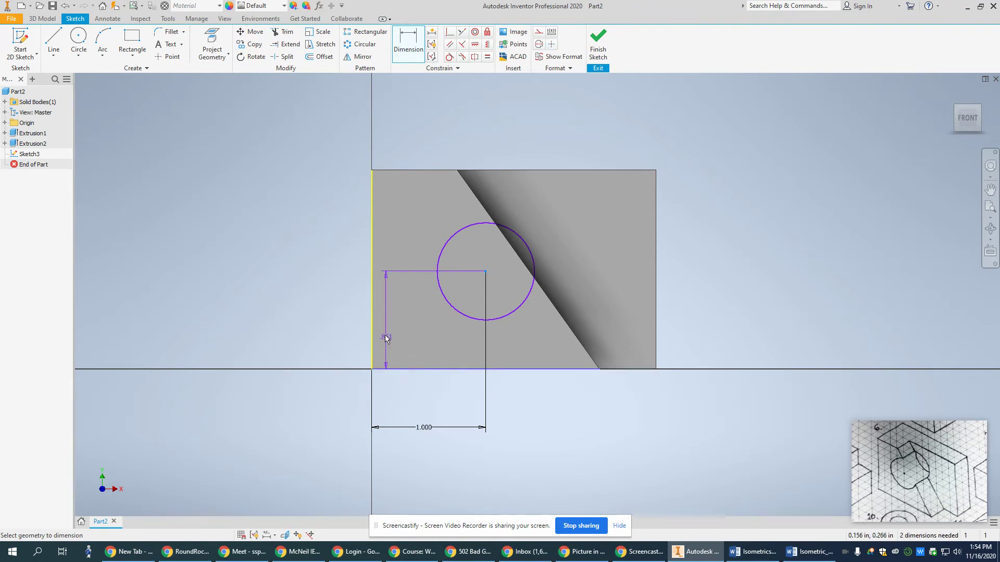
left_click(312, 322)
type("1")
key("Return")
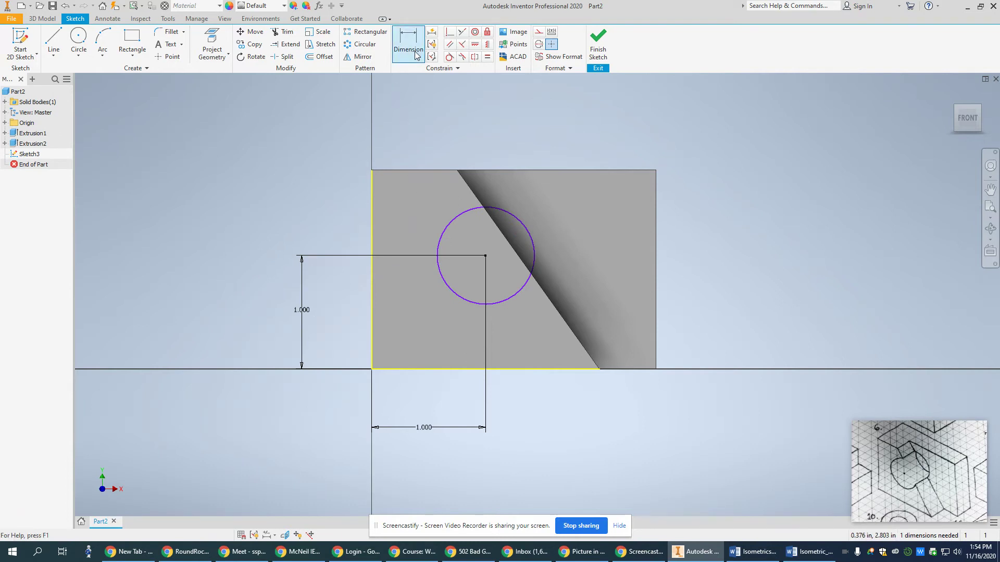
Dimension the circle on the raised front face and set its diameter to 1 in
left_click(455, 211)
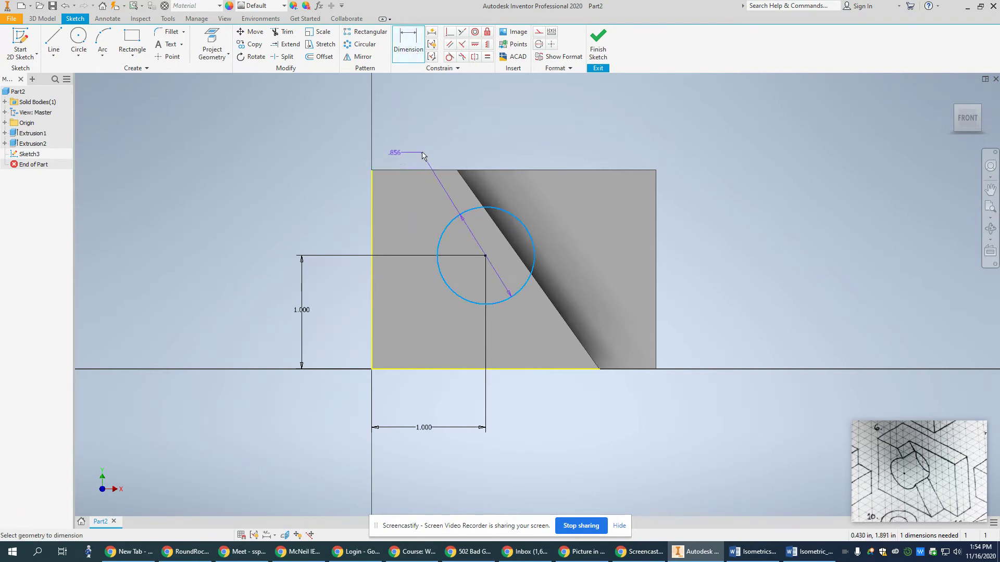
left_click(425, 133)
type("1")
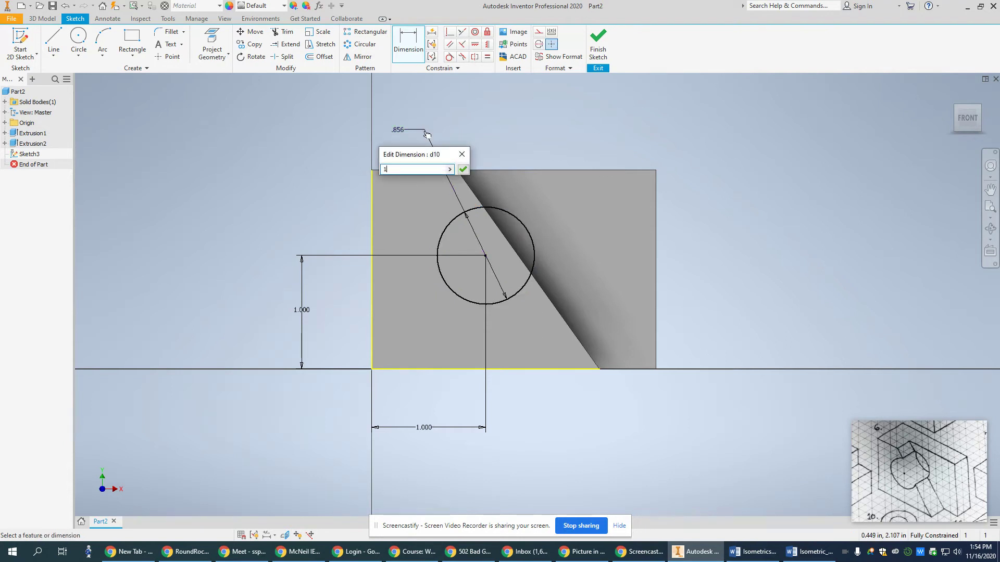
left_click(463, 169)
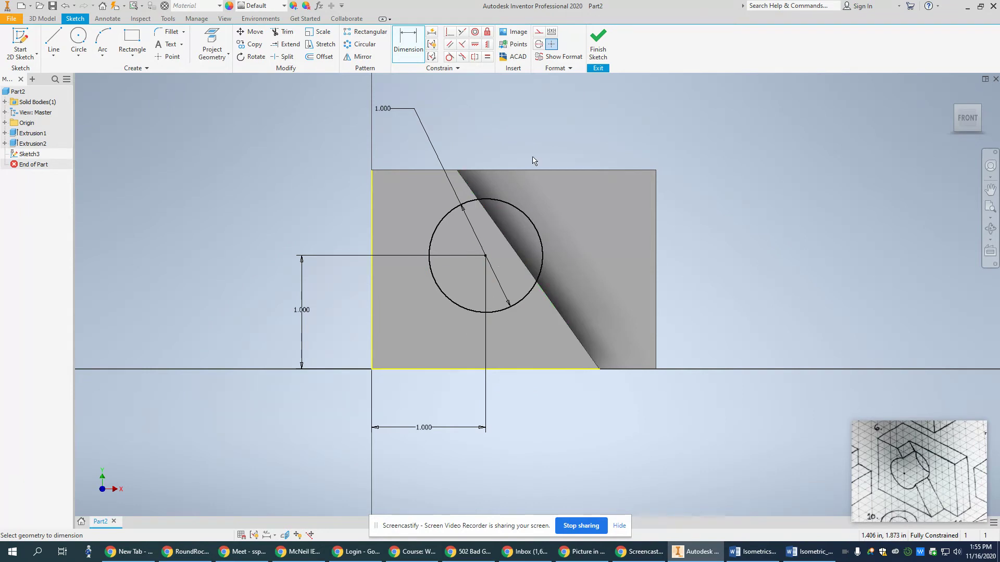
Finish the sketch and extrude the circle as a cut 1 in deep through the raised section and block
left_click(599, 50)
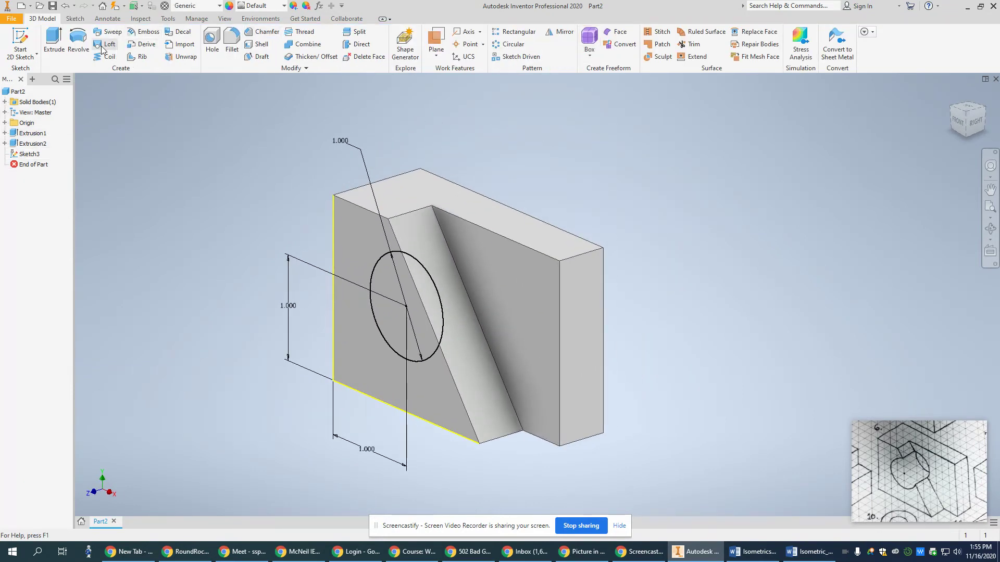
left_click(53, 38)
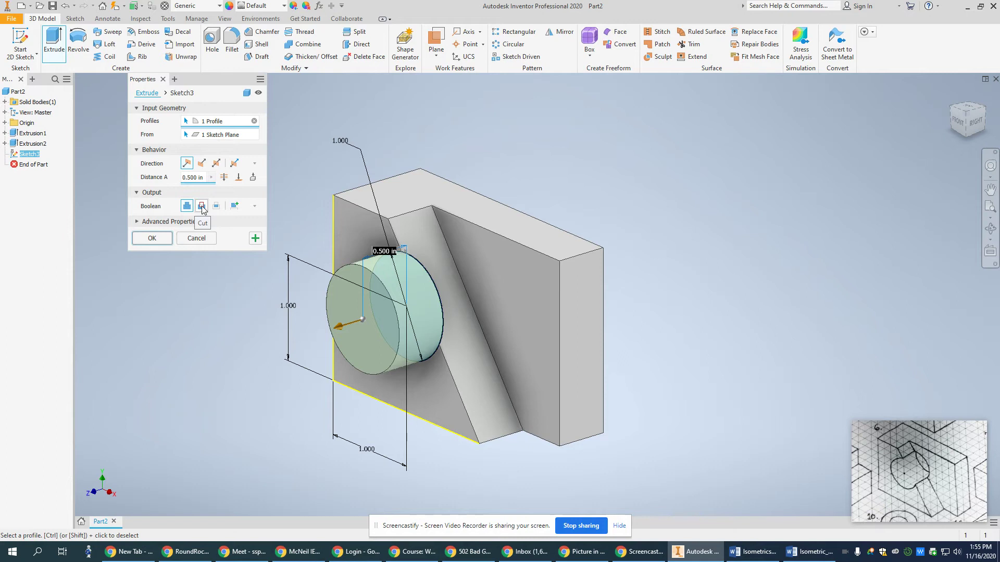
left_click(201, 206)
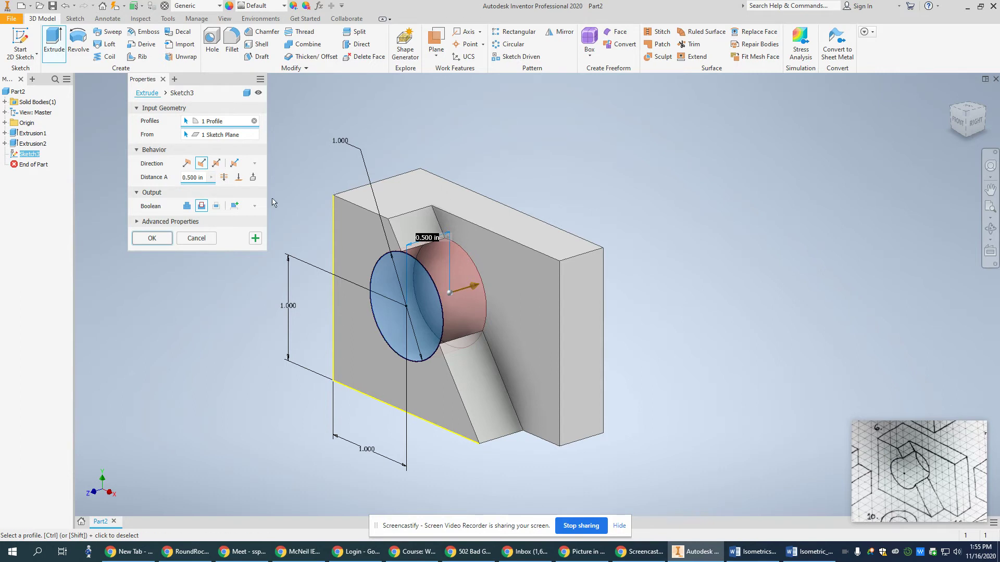
double_click(202, 179)
type("1")
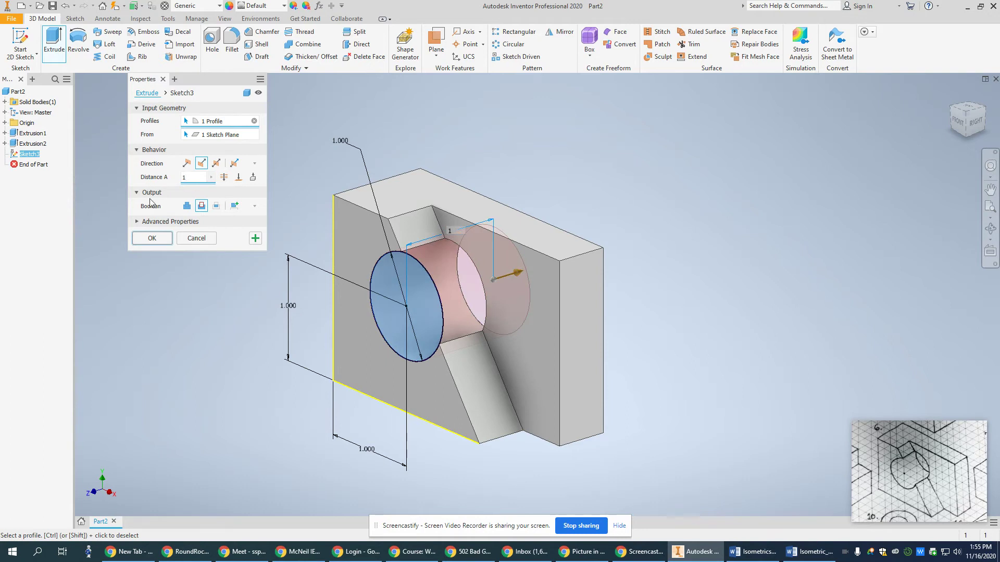
left_click(151, 238)
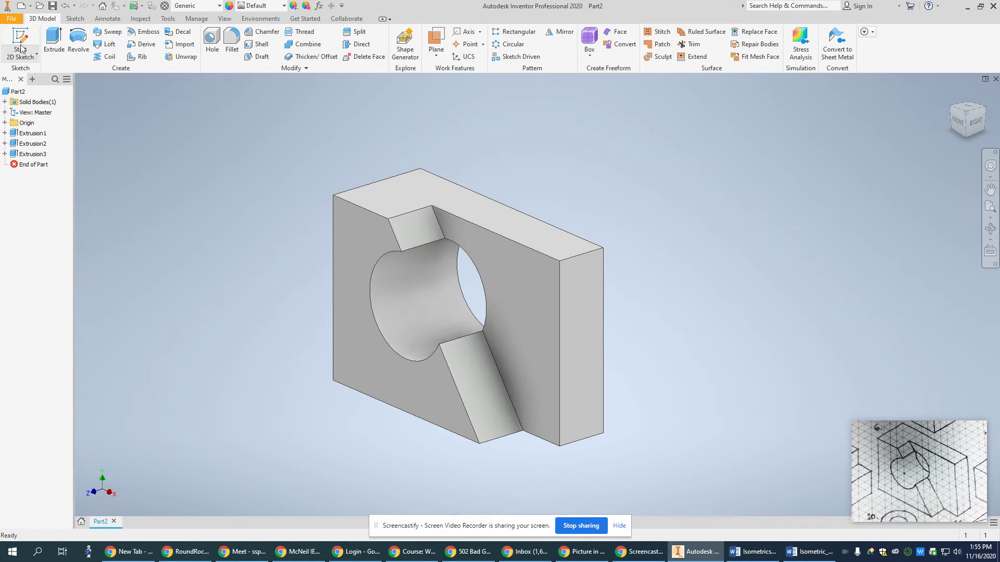
Save the part as Part6.ipt in the Isometrics folder
left_click(12, 19)
left_click(32, 125)
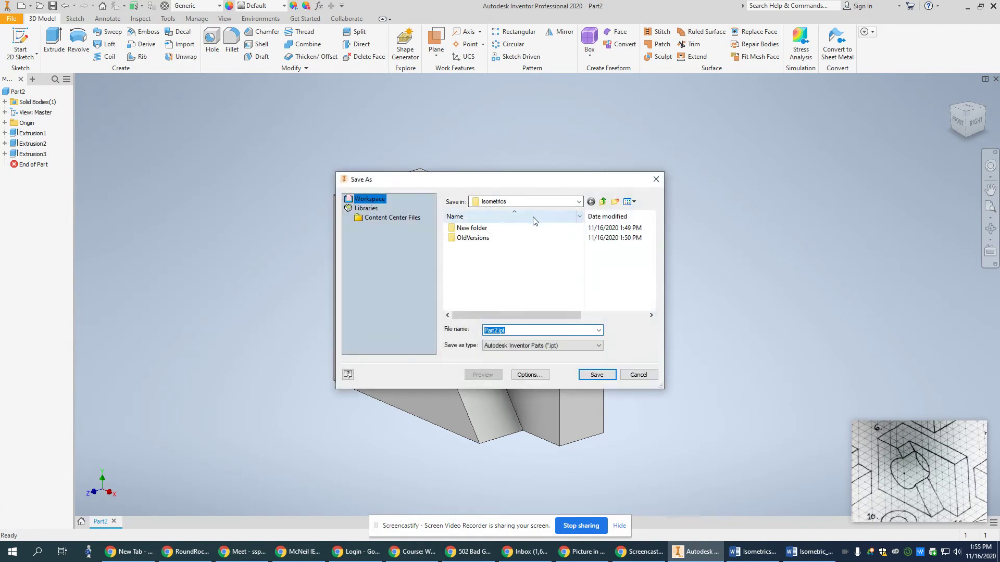
left_click(496, 331)
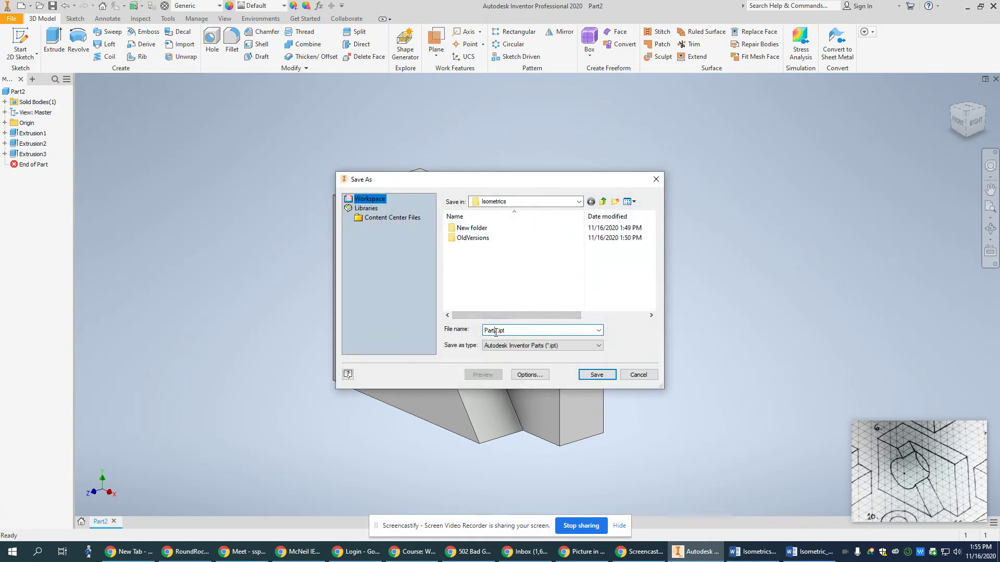
type("6")
left_click(592, 375)
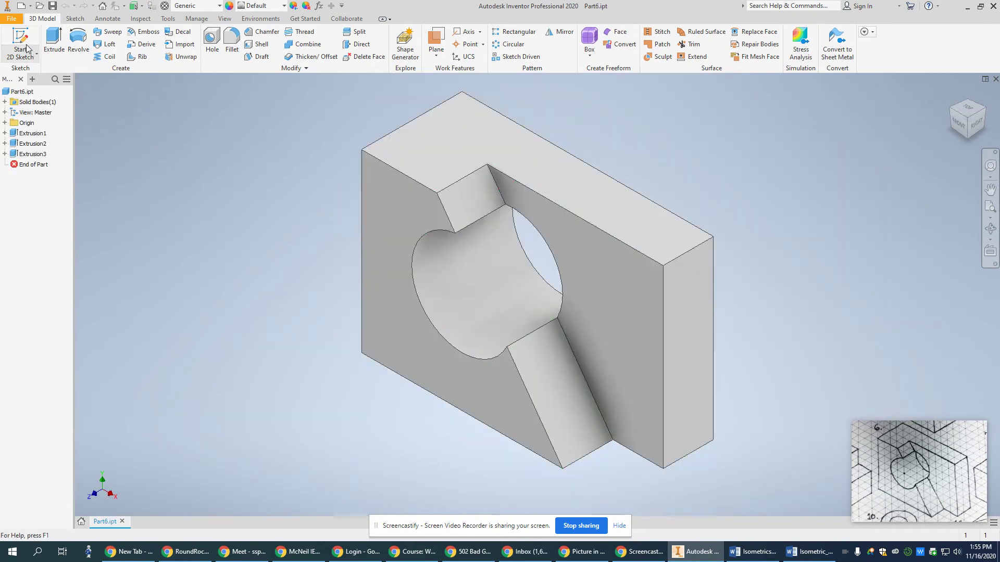
Create a new drawing from the McNeilEngineeringSHEETA2020.idw template
left_click(21, 5)
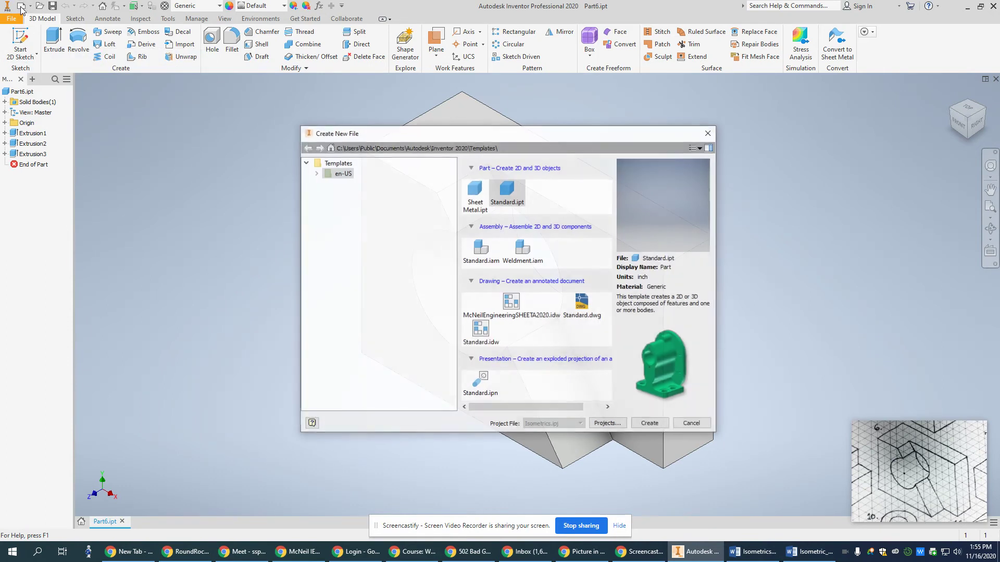
left_click(510, 303)
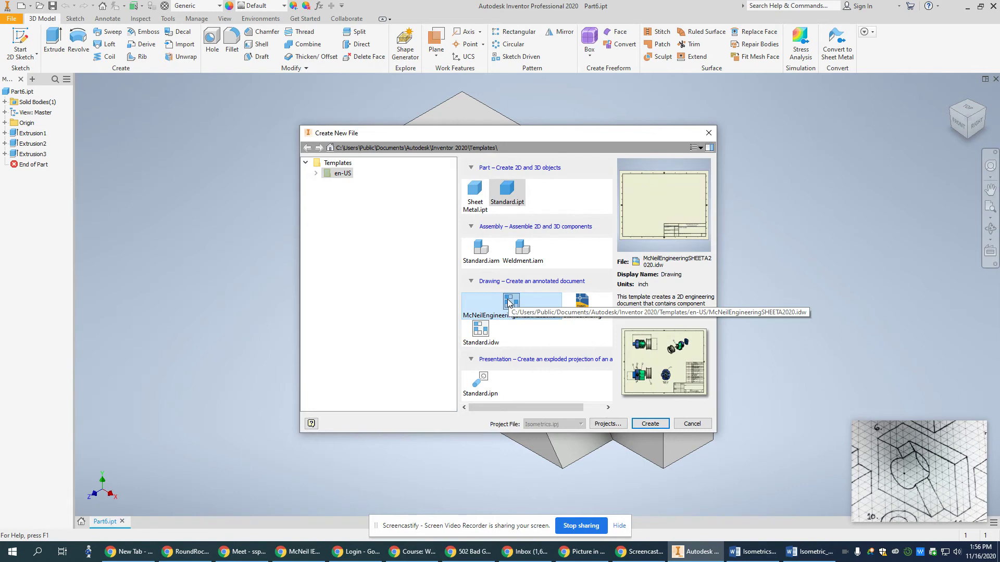
left_click(645, 424)
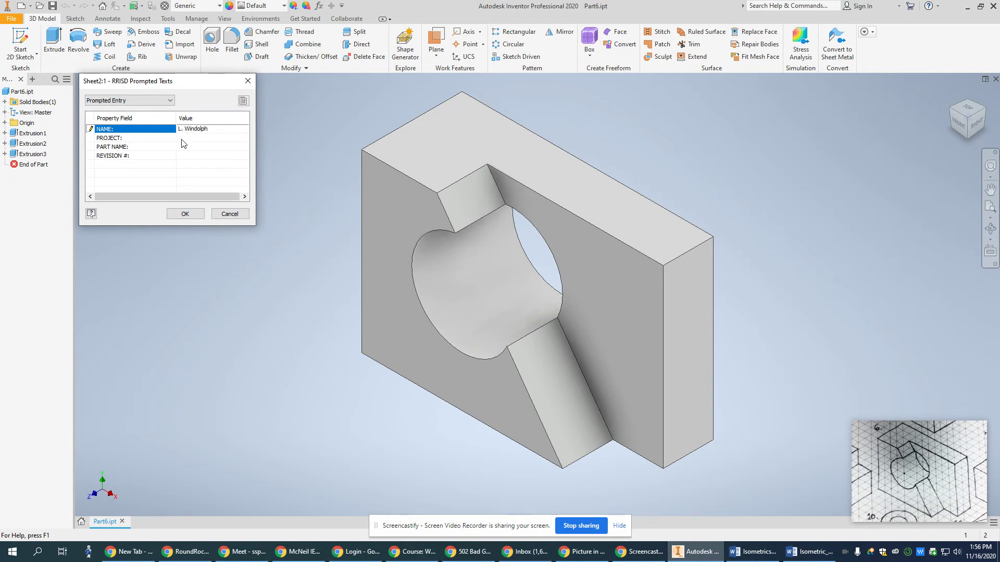
Fill in the title block prompts with the drafter's name, project Isometrics and part name Part 6
left_click(182, 138)
type("Isometrics")
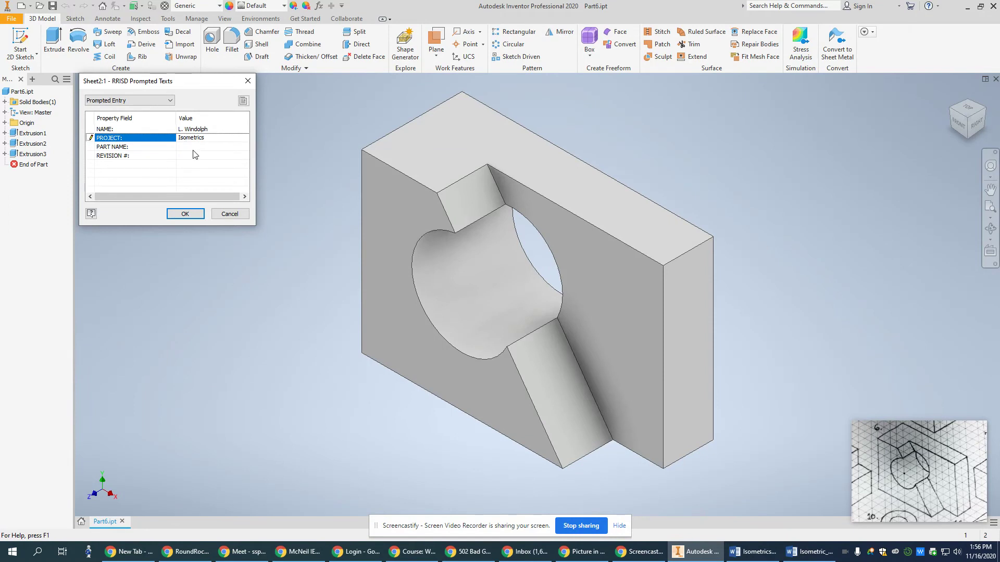
left_click(192, 146)
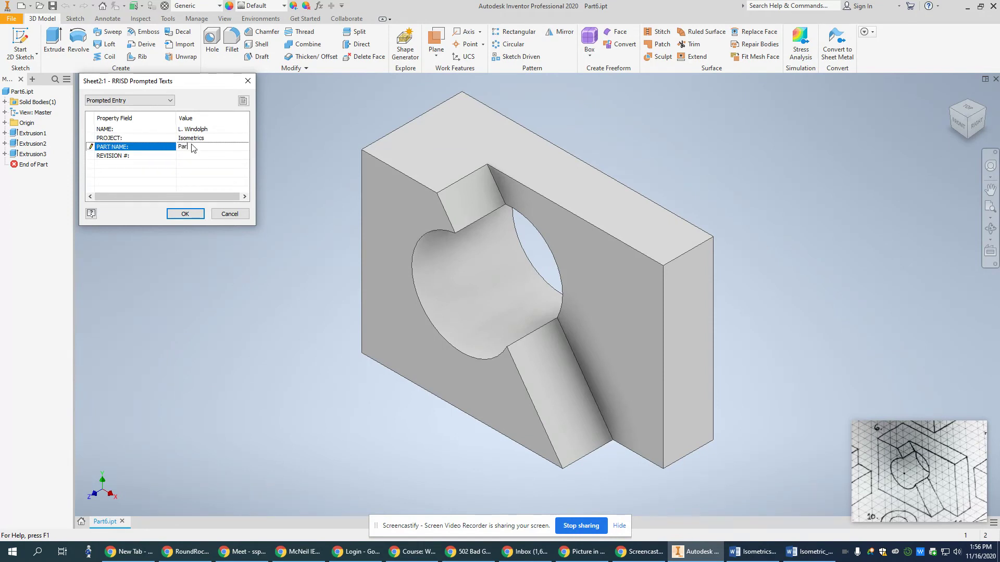
type("Part 6")
left_click(186, 215)
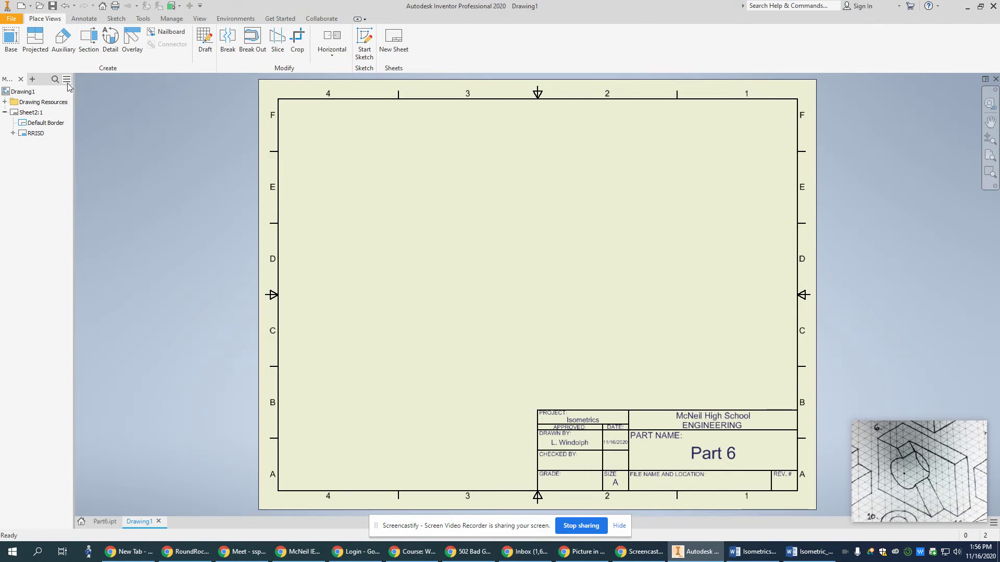
Place a 1:1 front base view of Part6.ipt and move it to the lower-left area of the sheet
left_click(10, 37)
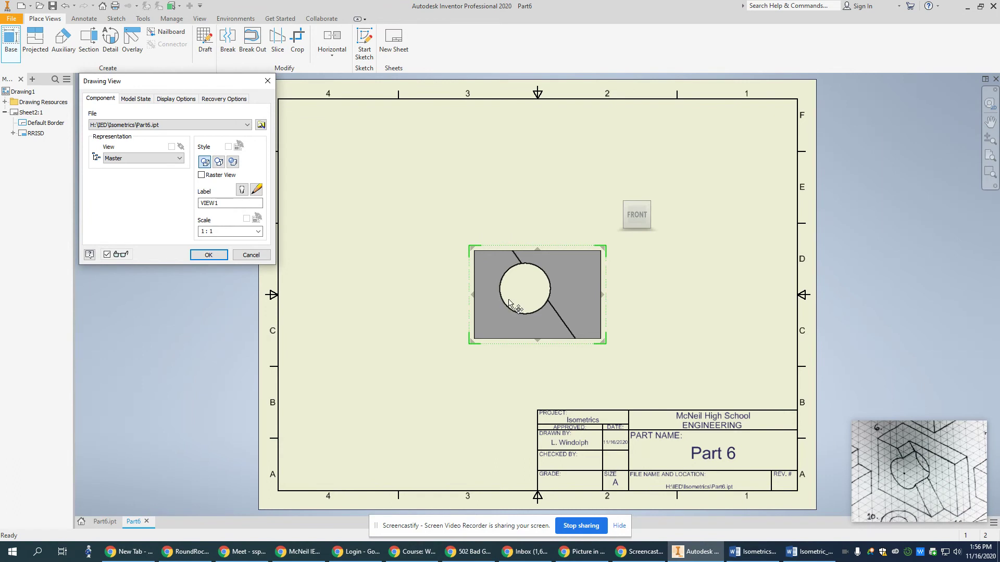
left_click(655, 215)
left_click(618, 215)
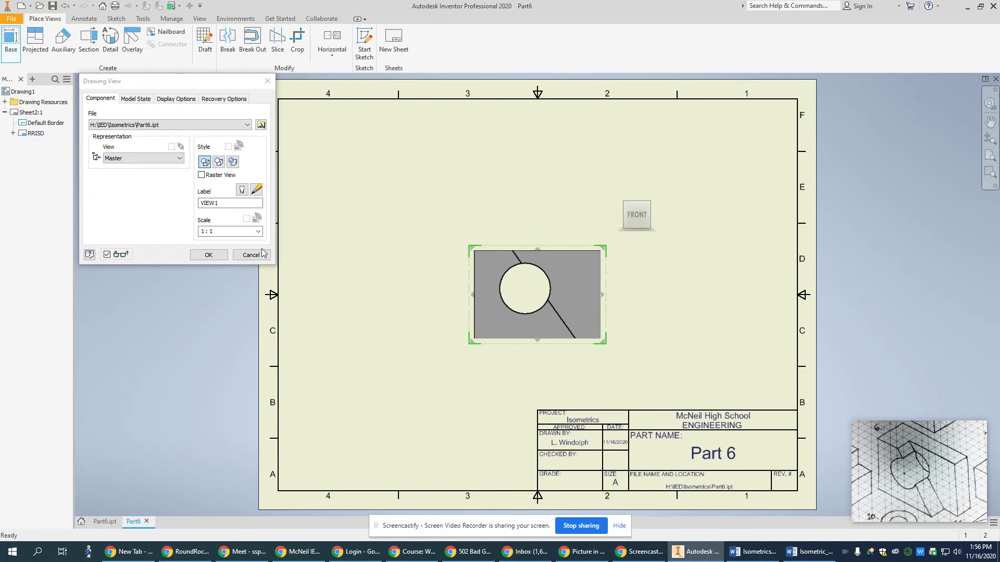
left_click(208, 255)
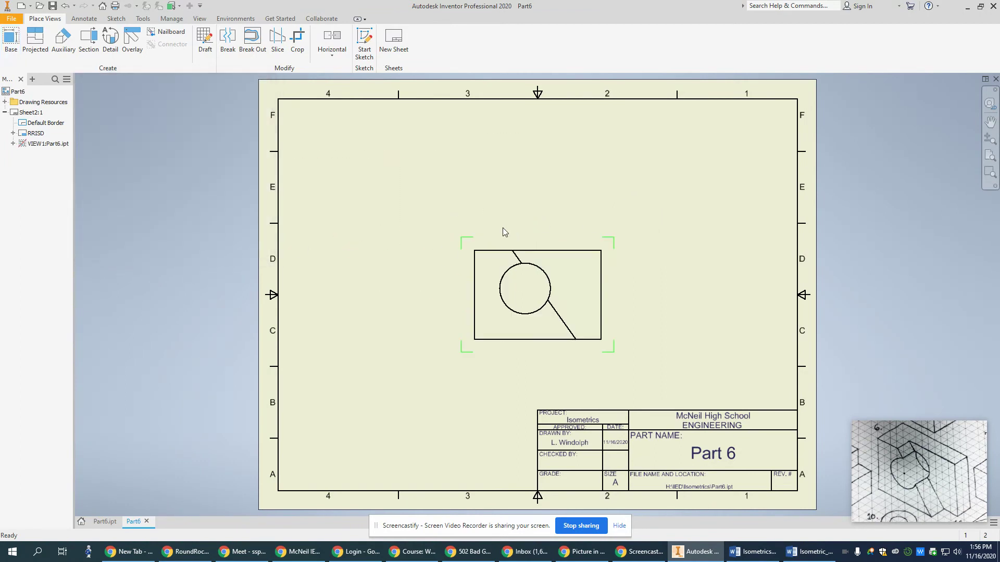
left_click_drag(344, 255, 350, 269)
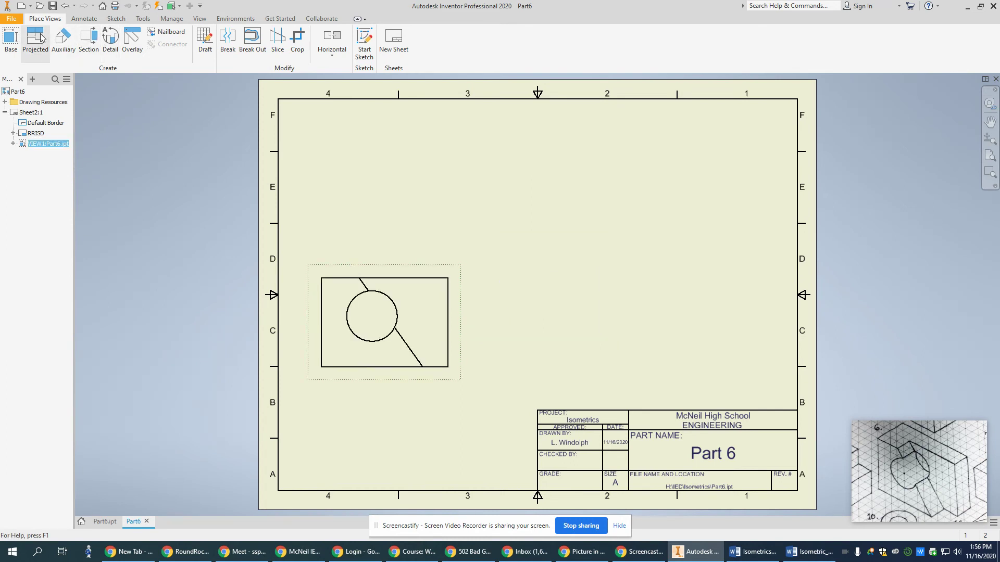
Project a top view, a right side view and an isometric view from the front view
left_click(41, 37)
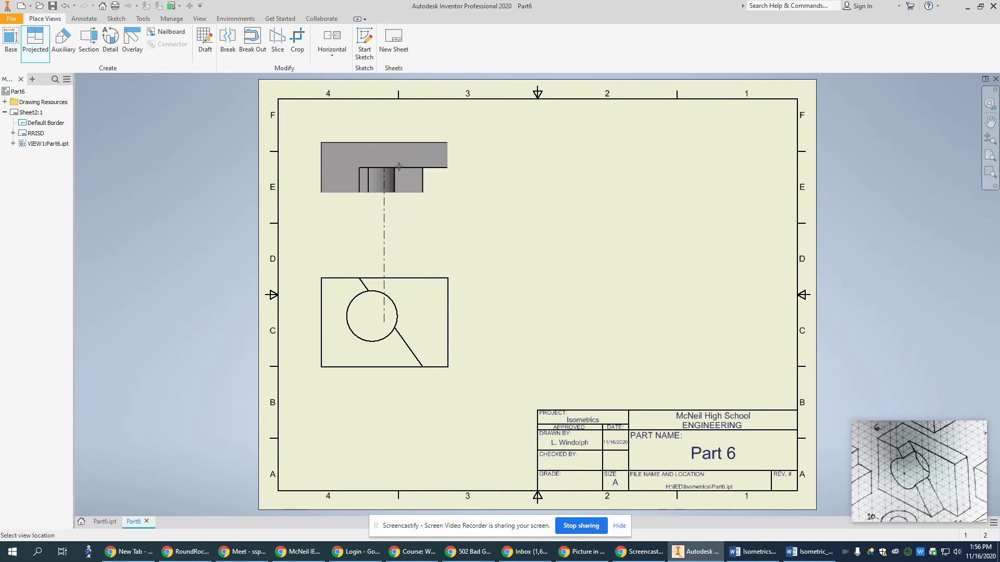
left_click(398, 166)
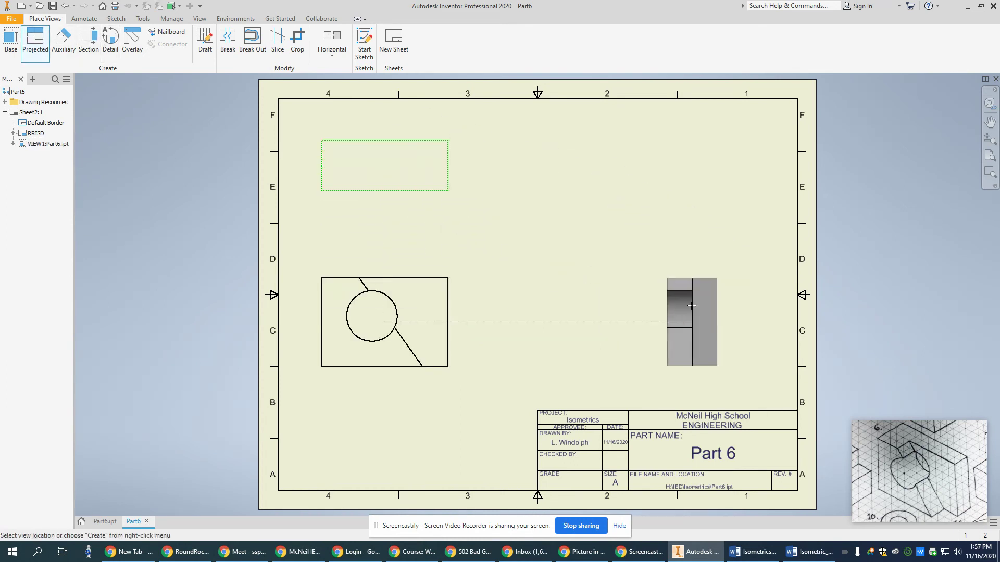
left_click(691, 307)
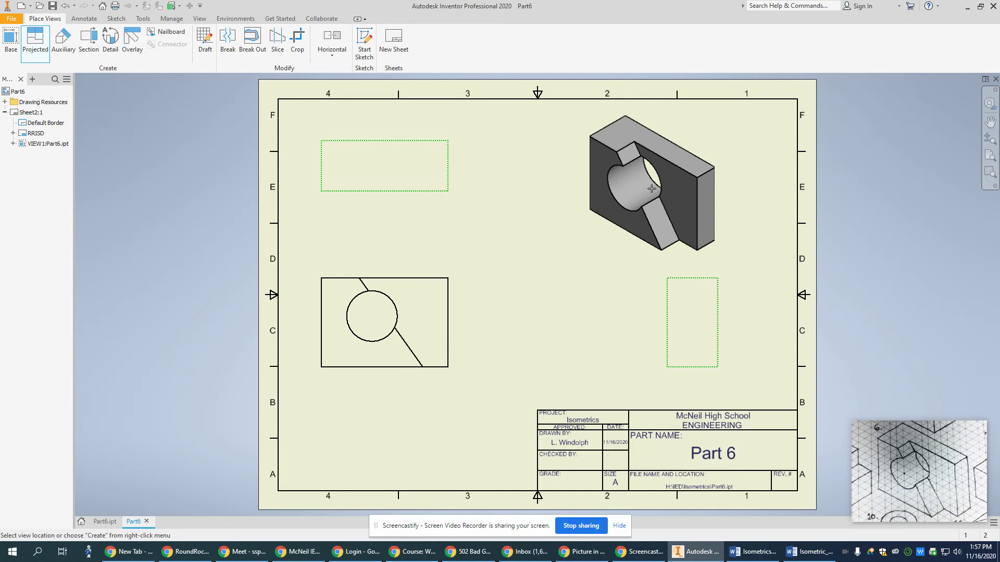
left_click(651, 189)
right_click(652, 189)
left_click(690, 188)
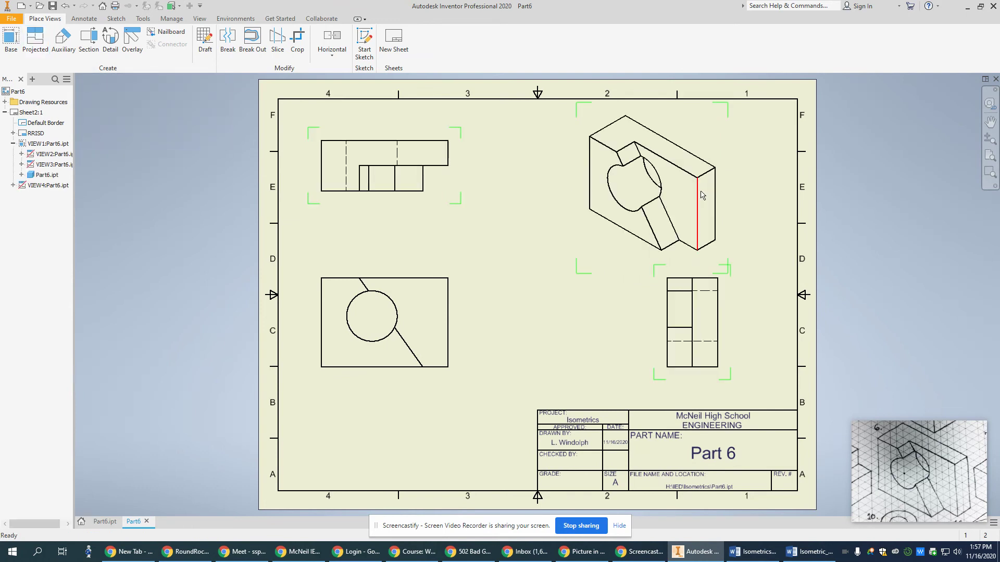
Change the isometric view's display style to Shaded
right_click(726, 256)
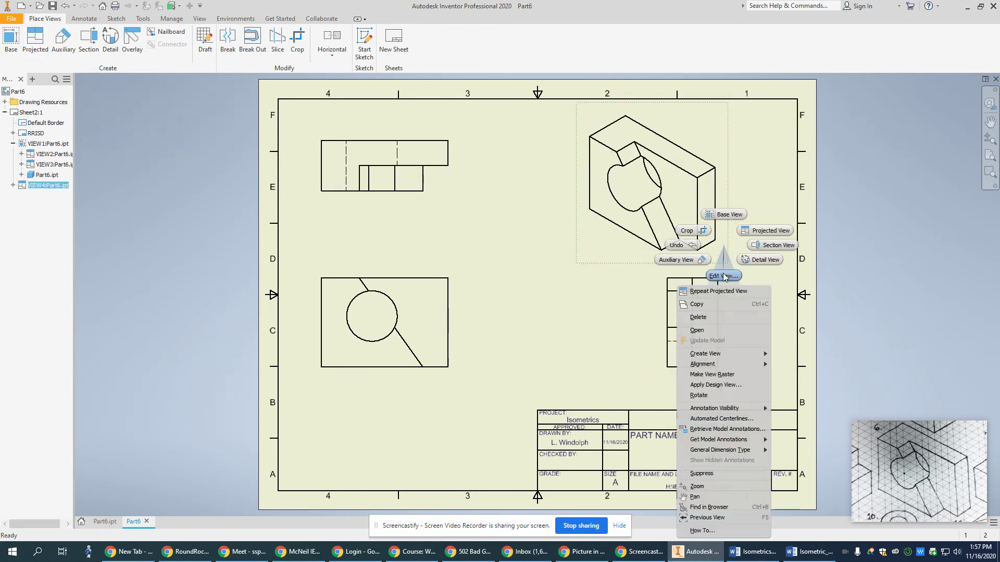
left_click(722, 273)
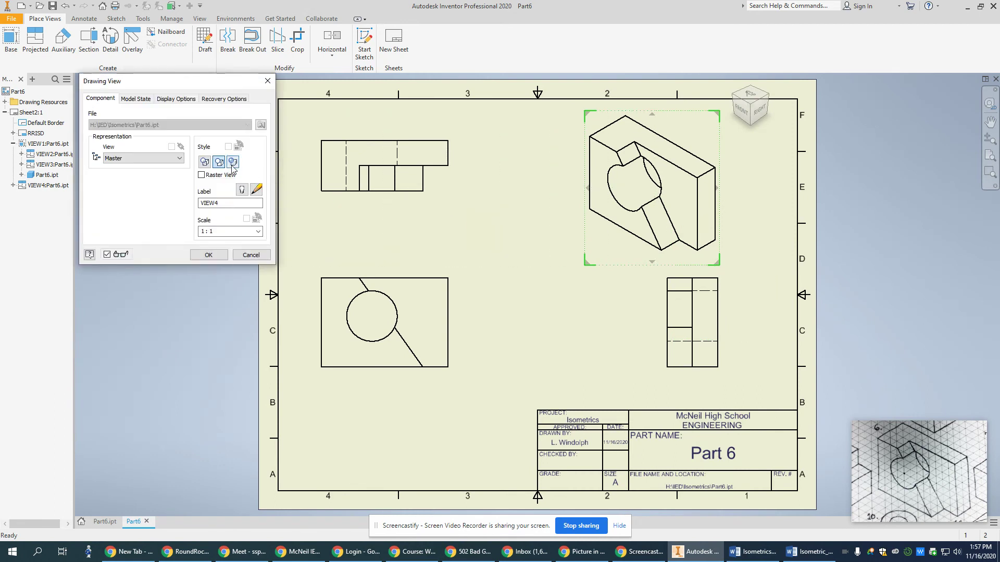
left_click(233, 164)
left_click(210, 254)
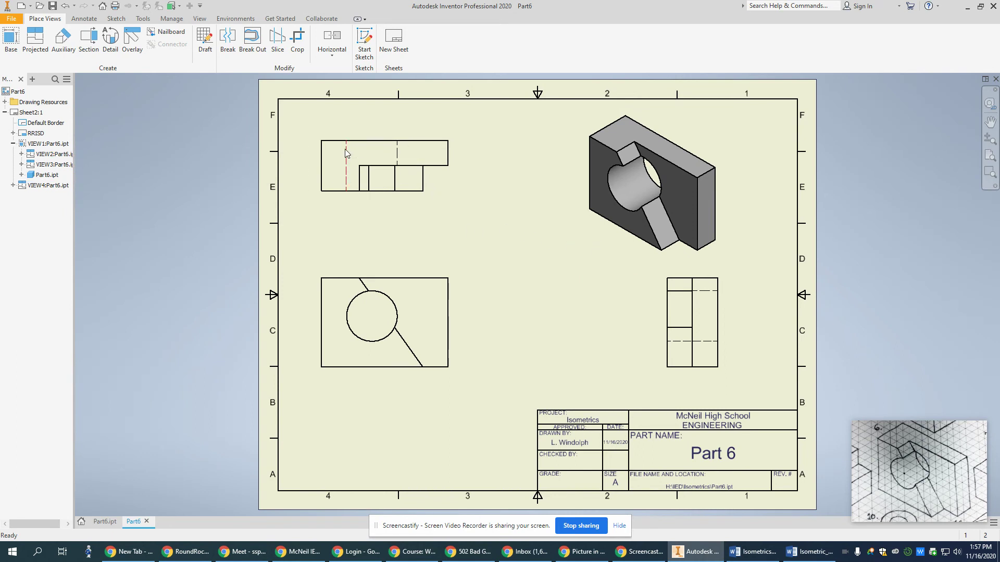
Check the front view's display style settings and accept them with Hidden Line
right_click(463, 301)
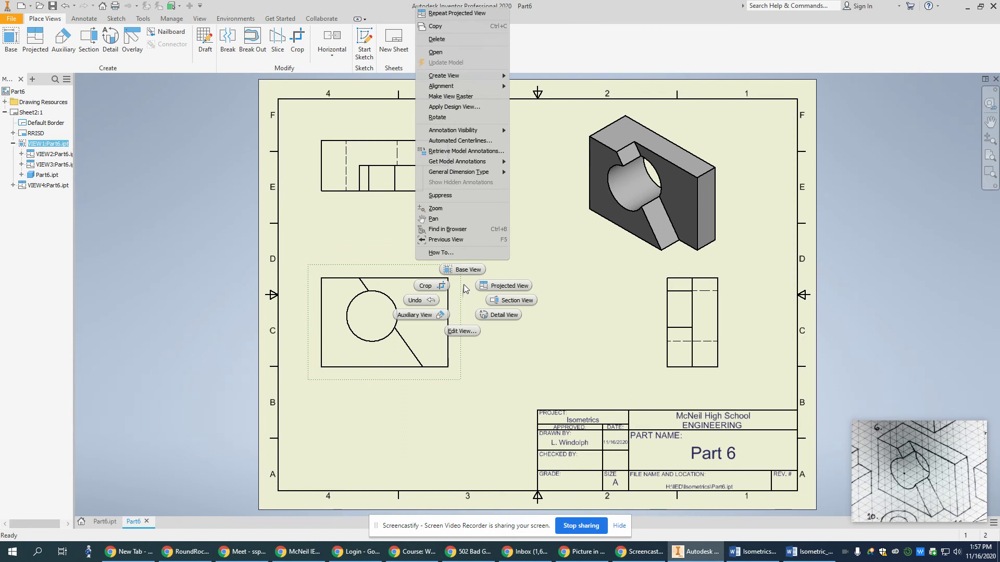
left_click(463, 331)
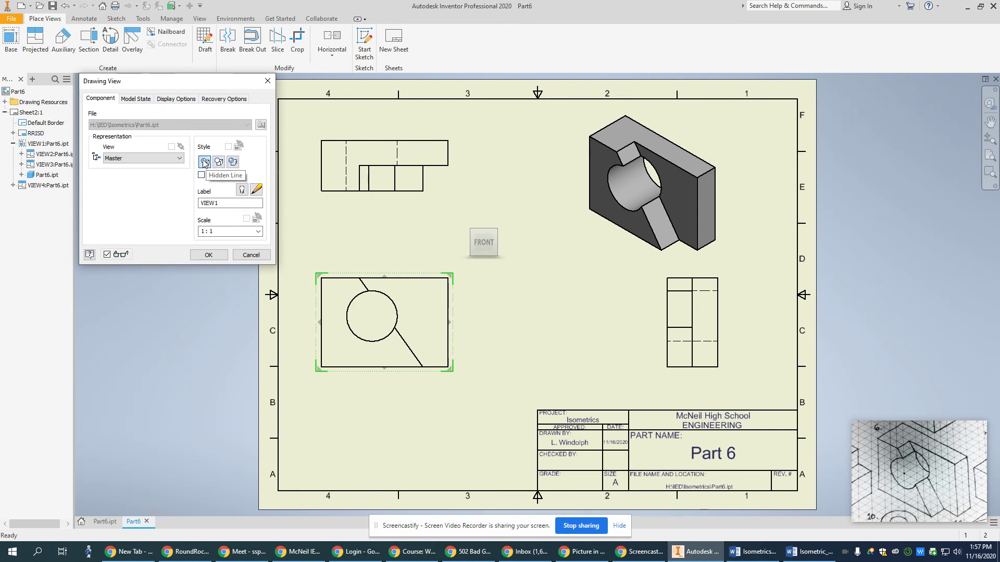
left_click(218, 257)
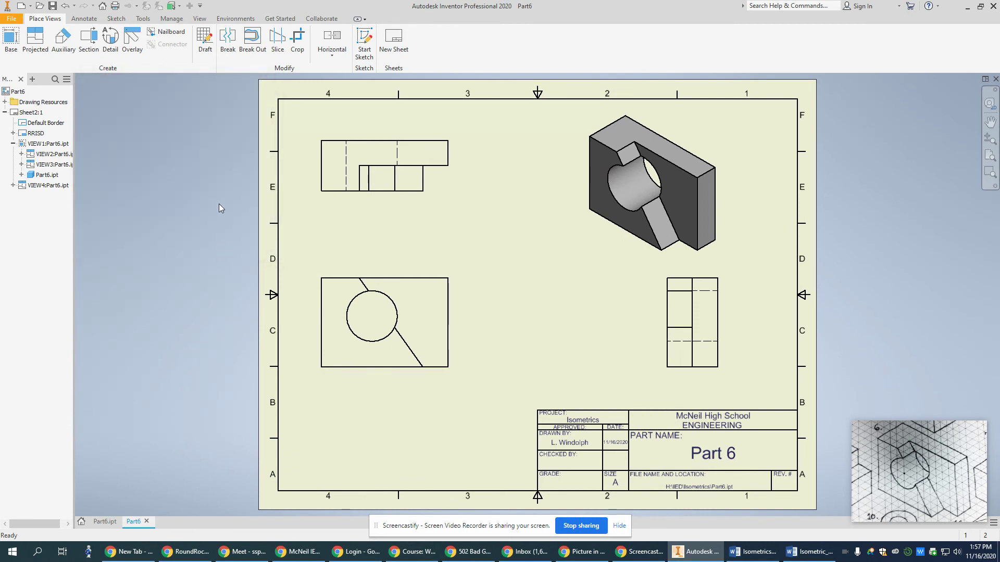
Add a center mark with extended lines to the circle in the front view
left_click(83, 19)
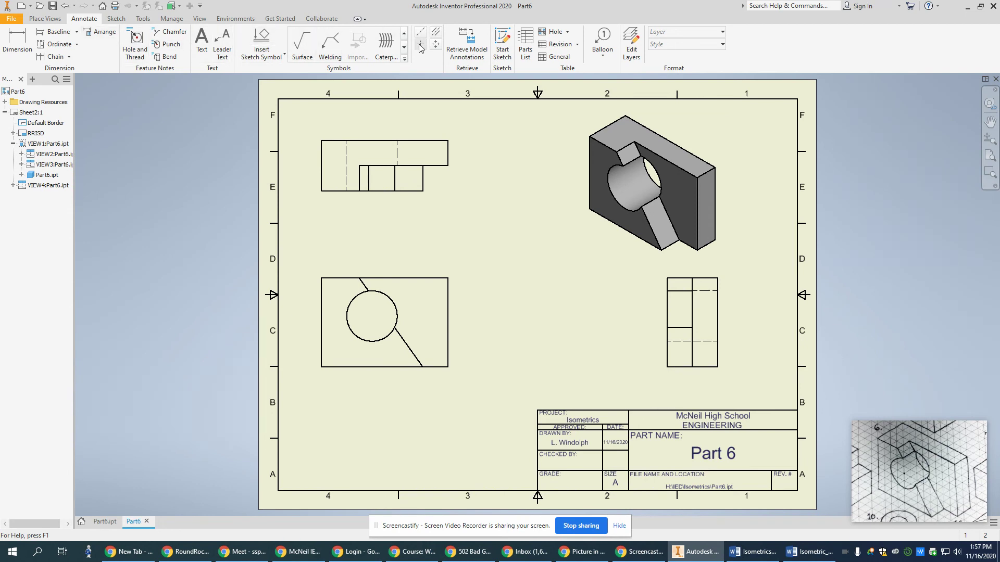
left_click(371, 316)
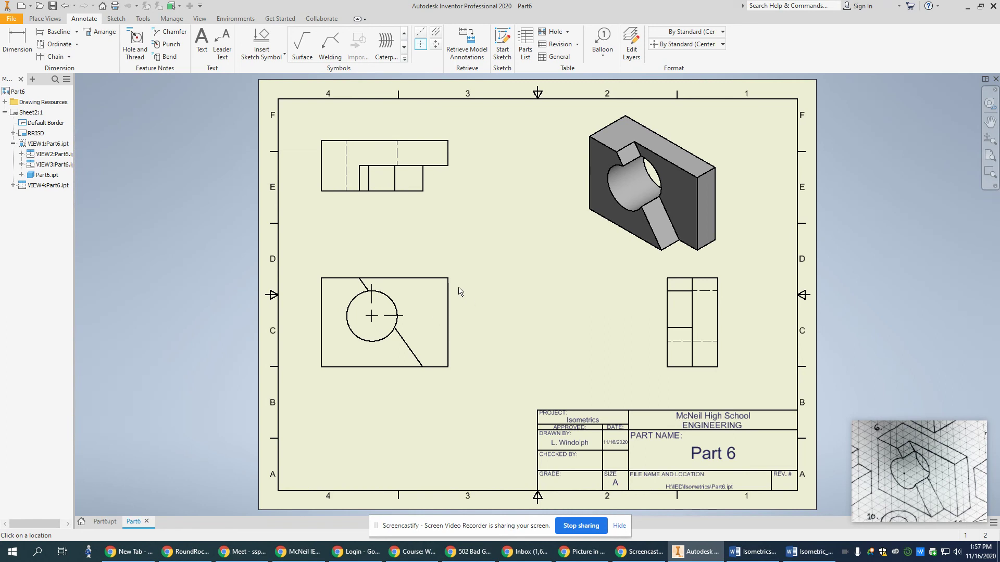
left_click(348, 327)
Add a bisecting centerline between the hole's two hidden edges in the top view
left_click(436, 33)
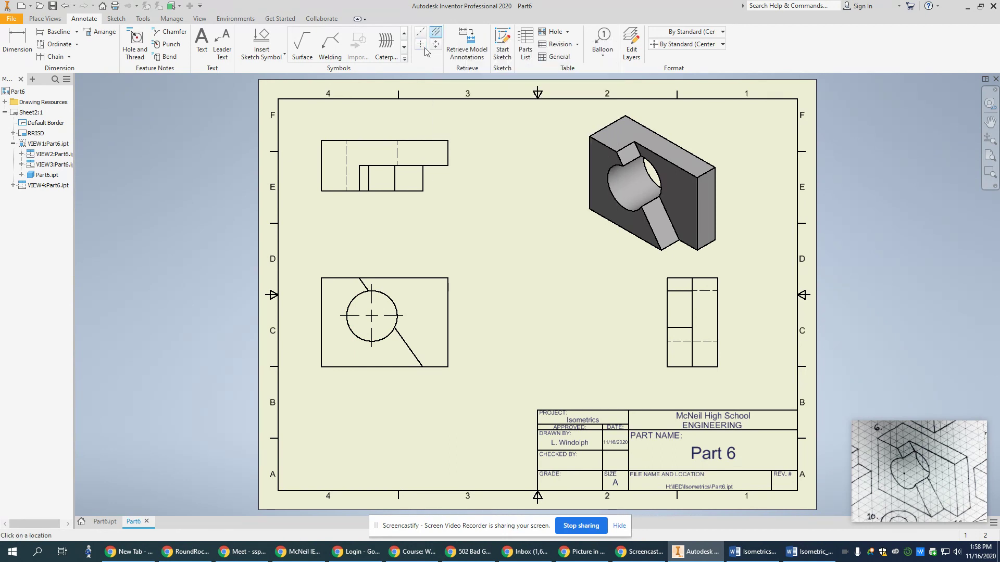
left_click(345, 153)
left_click(397, 156)
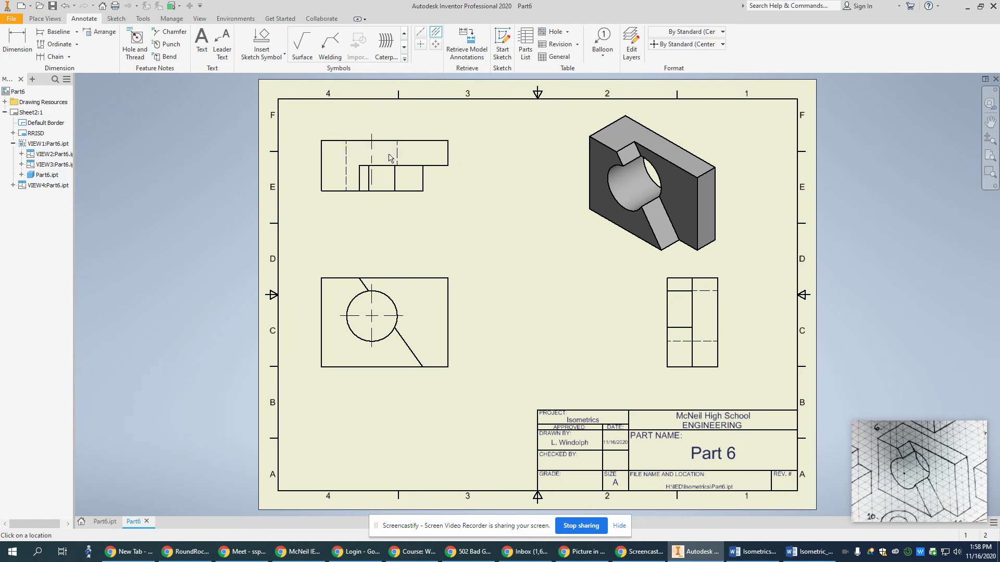
Add a bisecting centerline between the hole's two hidden edges in the side view
left_click(705, 290)
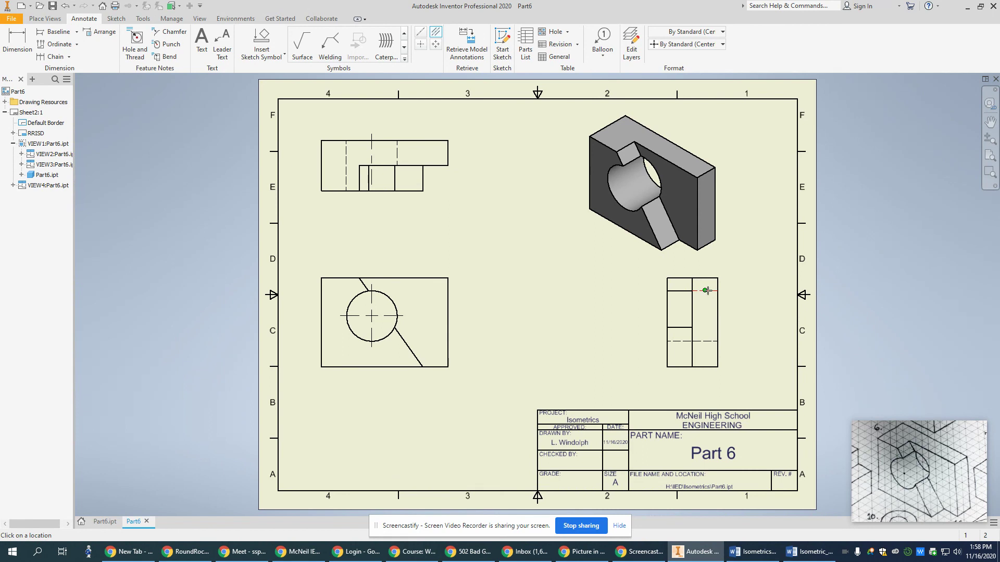
left_click(704, 341)
Save the drawing as Part6.idw in the Isometrics folder
left_click(14, 21)
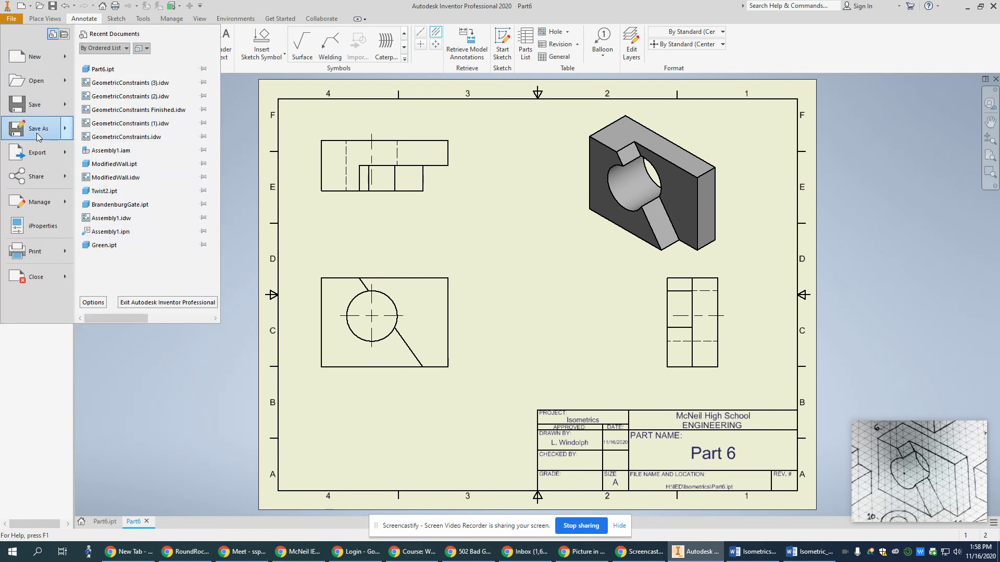
left_click(38, 135)
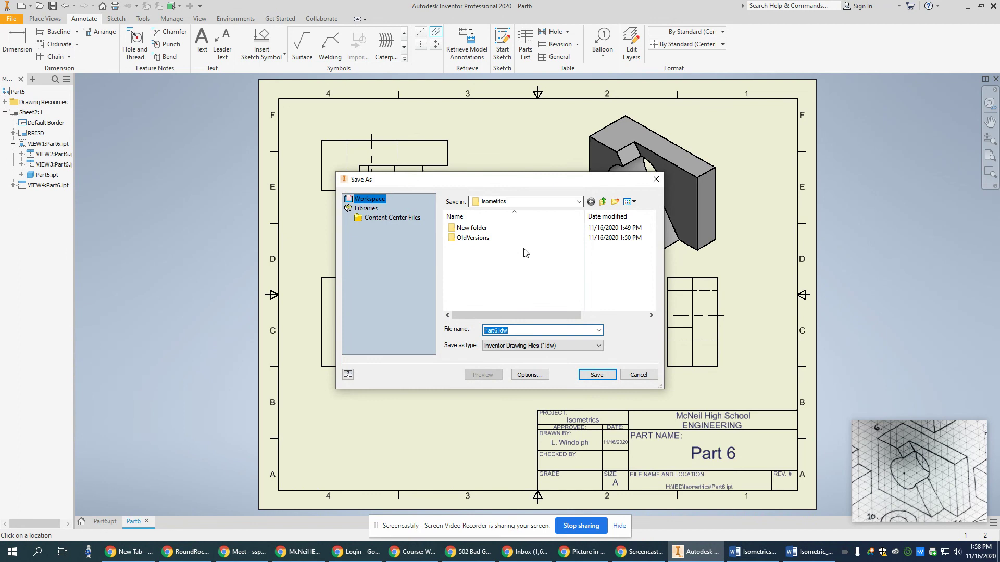
left_click(597, 374)
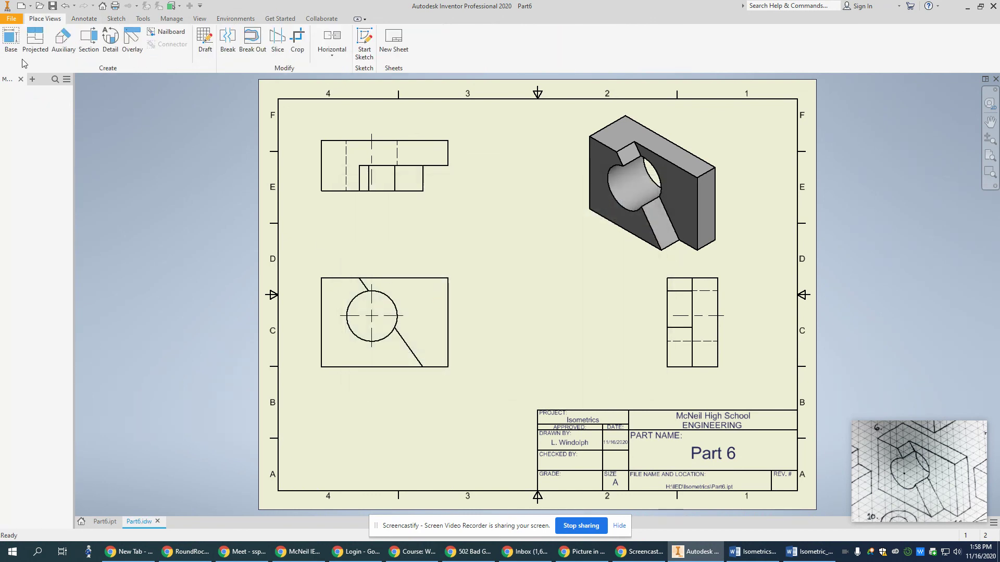
Save a copy of the drawing as the JPEG file Part6.jpg in the Isometrics folder
left_click(10, 19)
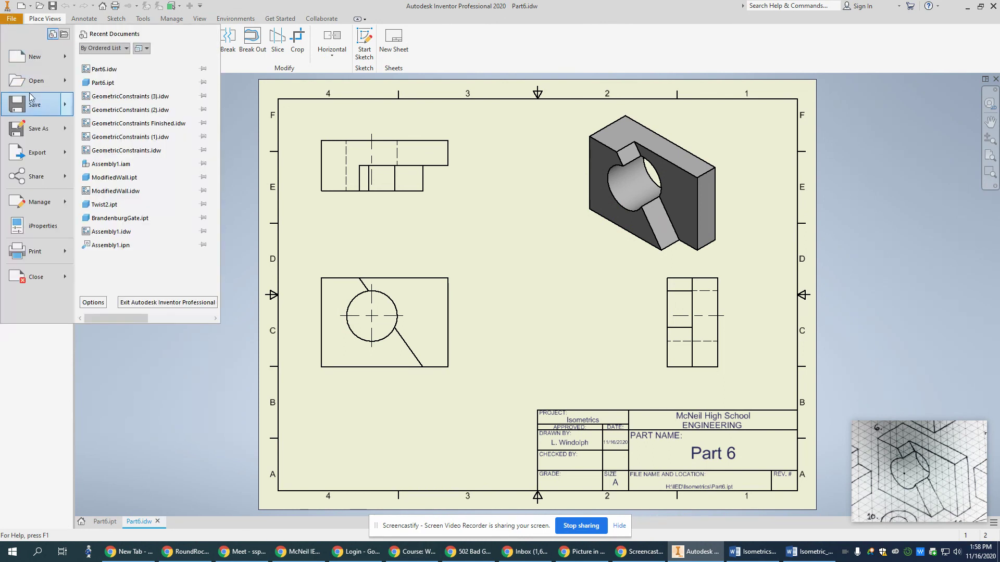
mouse_move(38, 131)
left_click(134, 100)
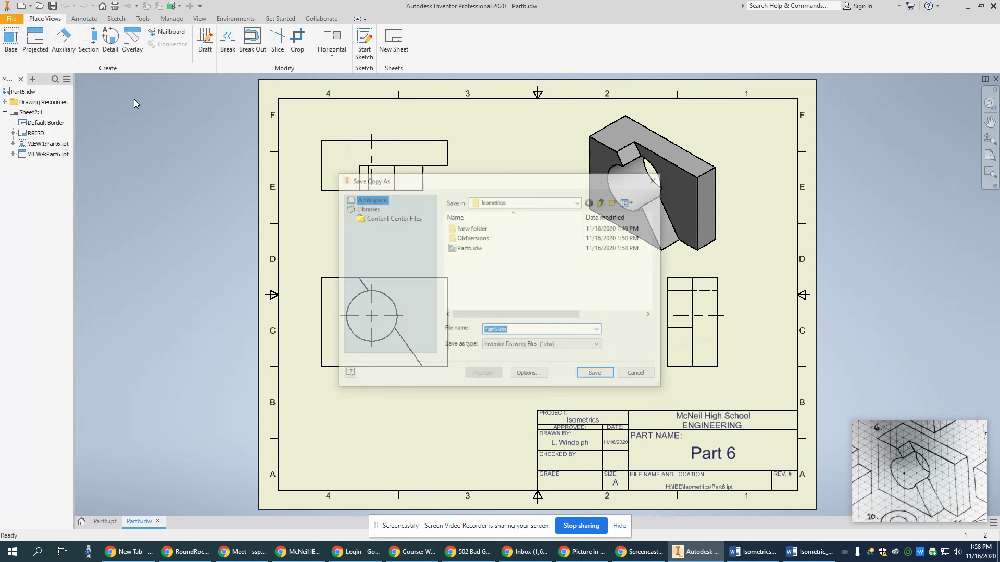
left_click(599, 345)
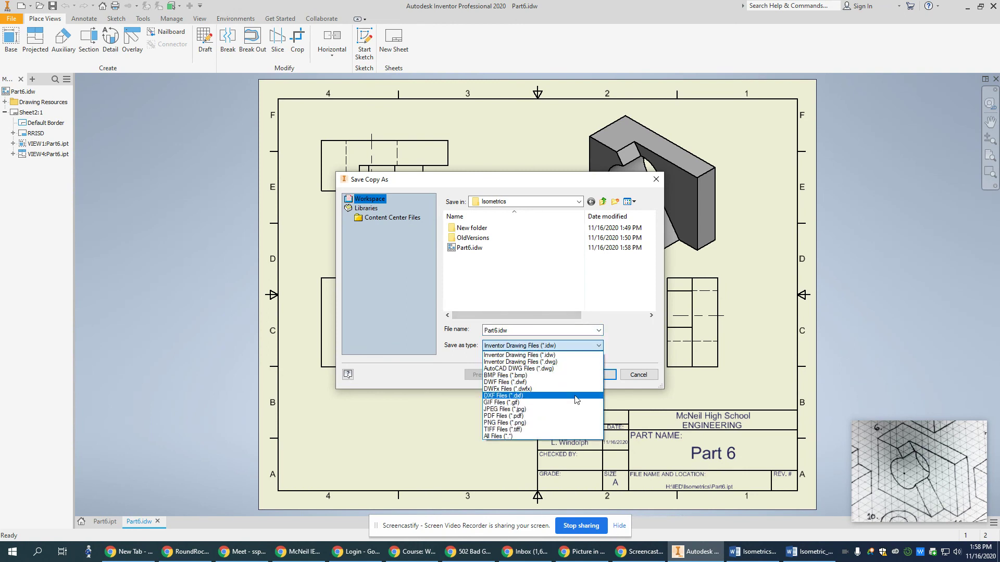
left_click(572, 410)
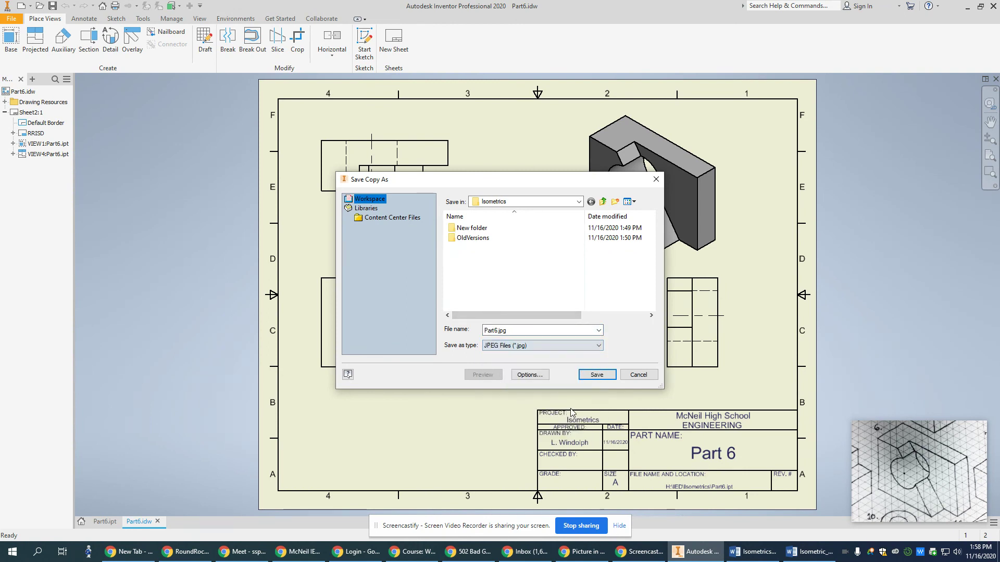
left_click(601, 376)
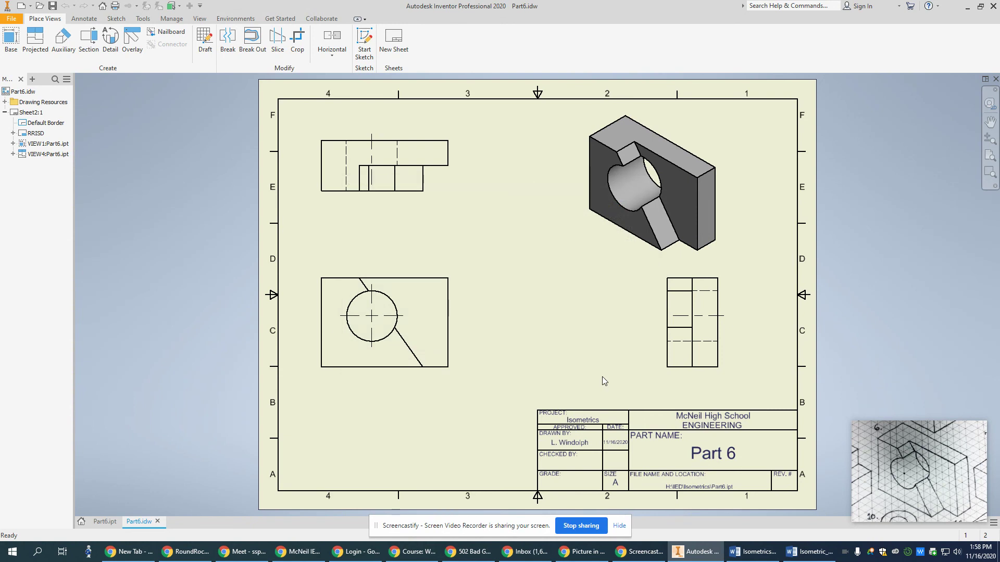